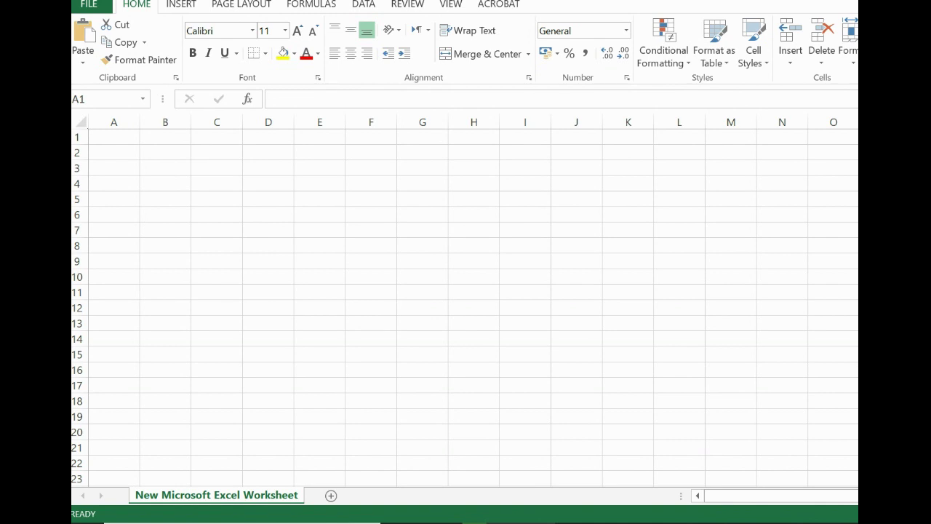
pyautogui.write('X')
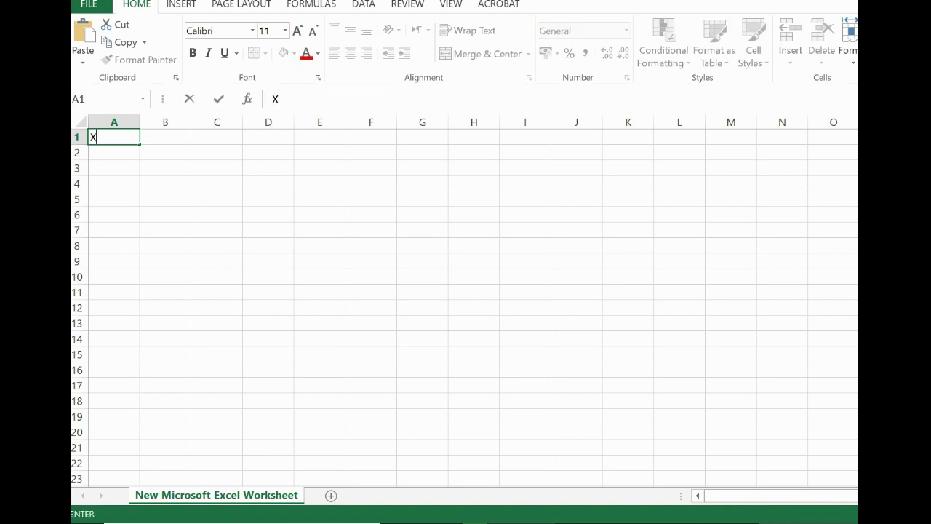
pyautogui.press('Tab')
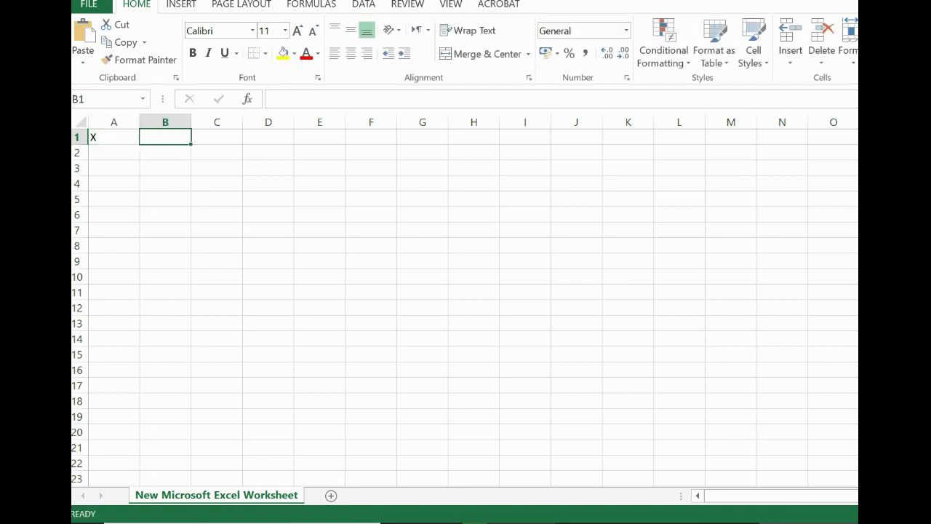
pyautogui.write('Y')
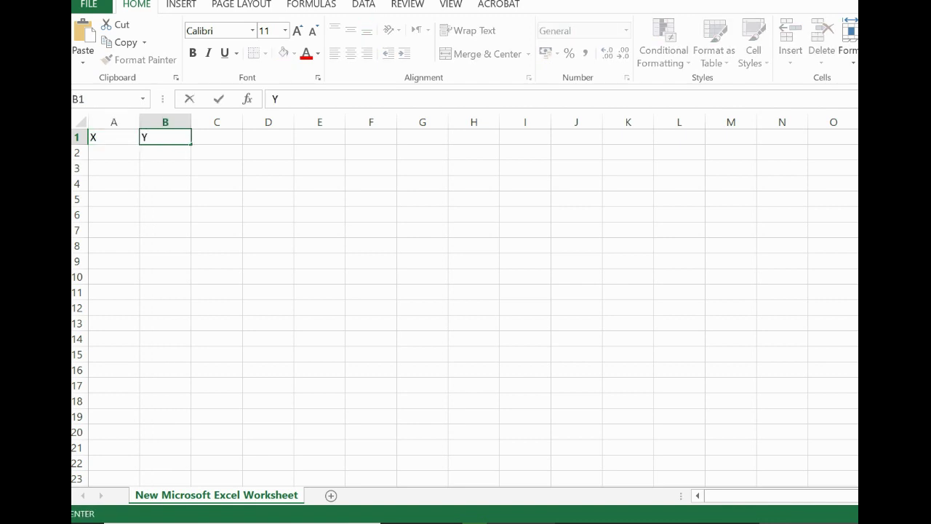
pyautogui.click(165, 168)
pyautogui.moveTo(165, 137); pyautogui.dragTo(114, 137)
pyautogui.press('Delete')
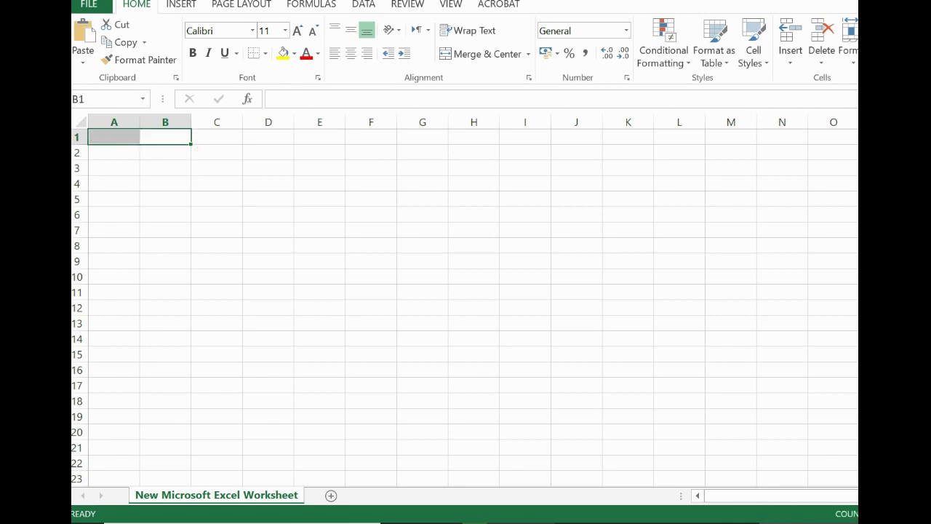
pyautogui.click(114, 152)
# Step: Enter 0, 1 and 2 in cells A1 to A3 and extend the series down column A to 360
pyautogui.click(114, 137)
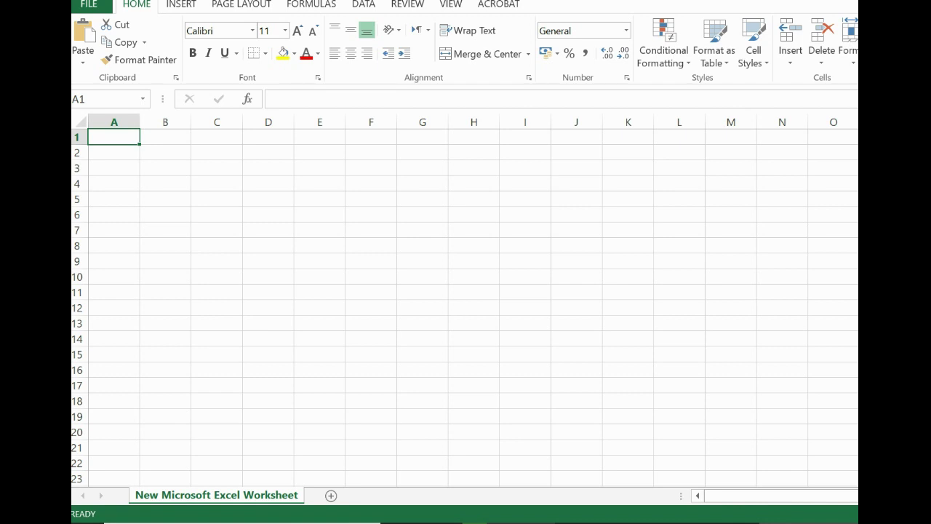
pyautogui.write('0')
pyautogui.press('Return')
pyautogui.write('1')
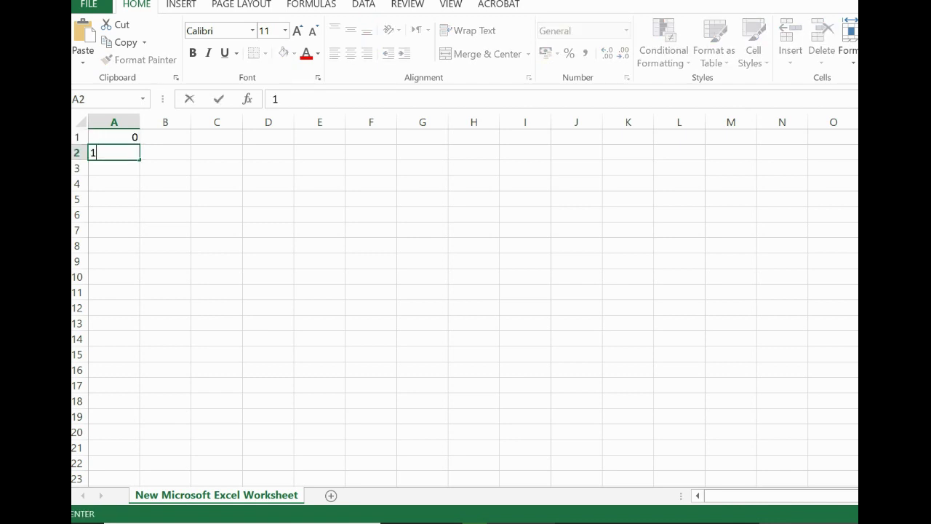
pyautogui.press('Return')
pyautogui.write('2')
pyautogui.press('Return')
pyautogui.moveTo(114, 153); pyautogui.dragTo(139, 480)
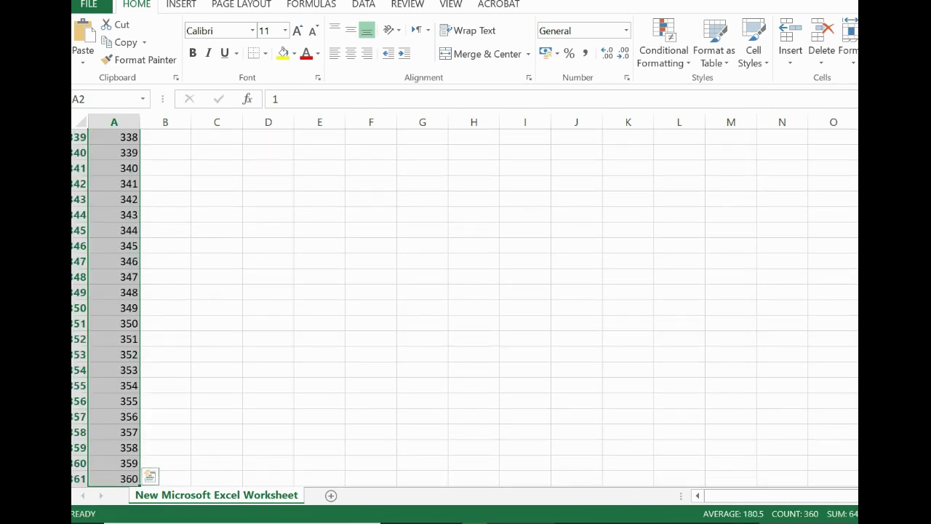
# Step: Enter =RADIANS(A1) in cell B1 and fill the formula down column B alongside the degree values
pyautogui.scroll(20, 465, 305)
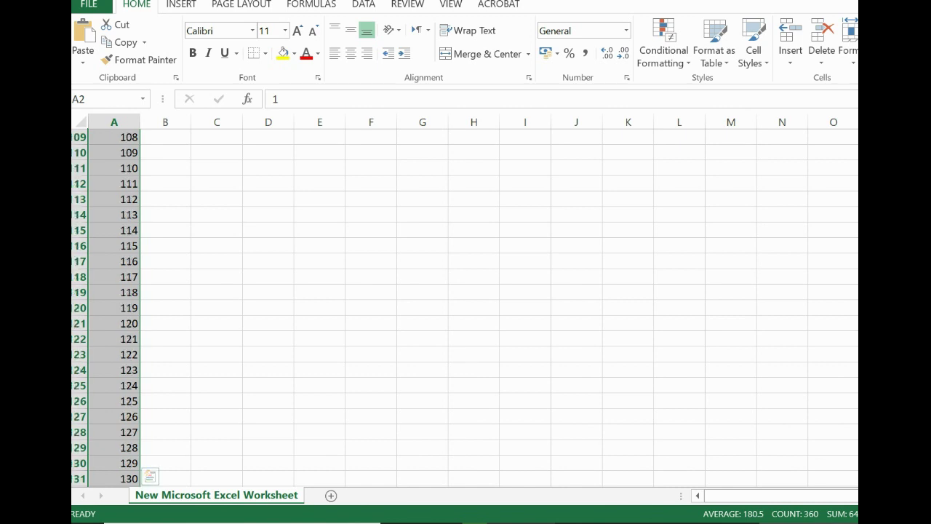
pyautogui.scroll(9, 465, 305)
pyautogui.click(165, 136)
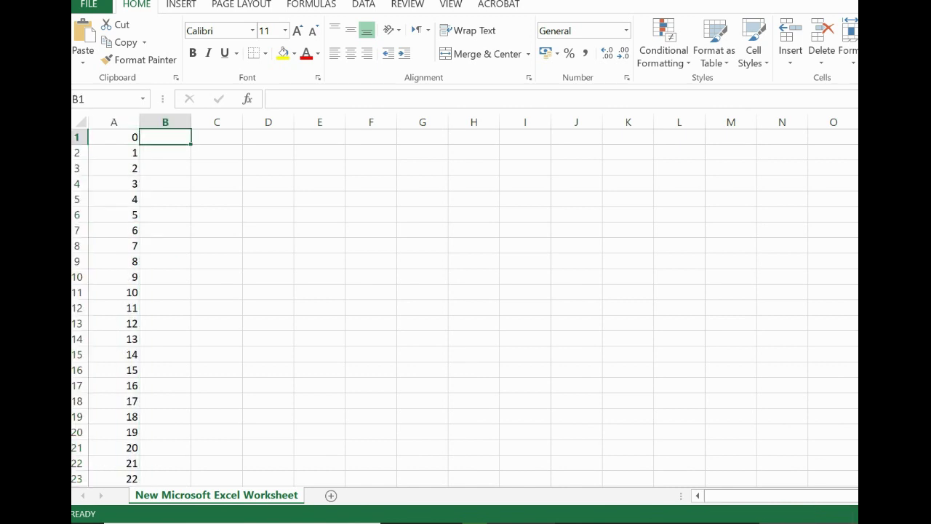
pyautogui.write('=ra')
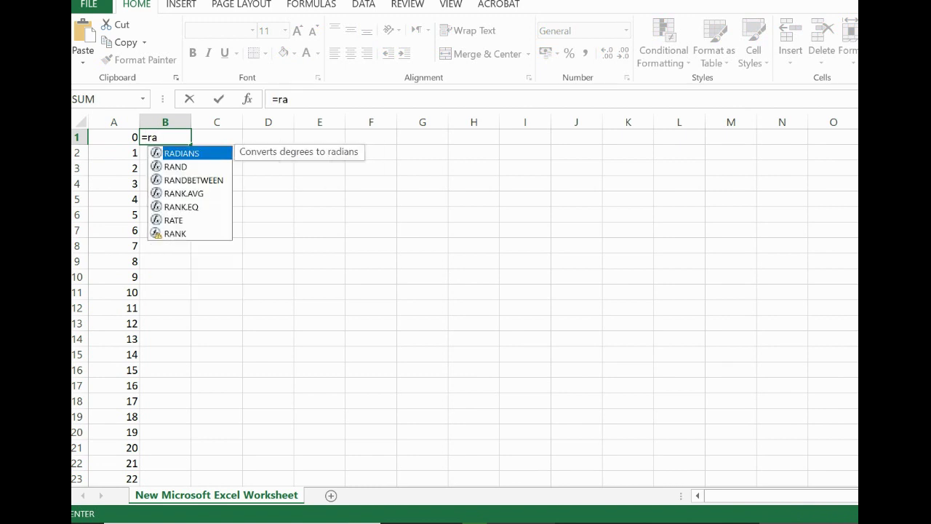
pyautogui.doubleClick(181, 154)
pyautogui.click(114, 137)
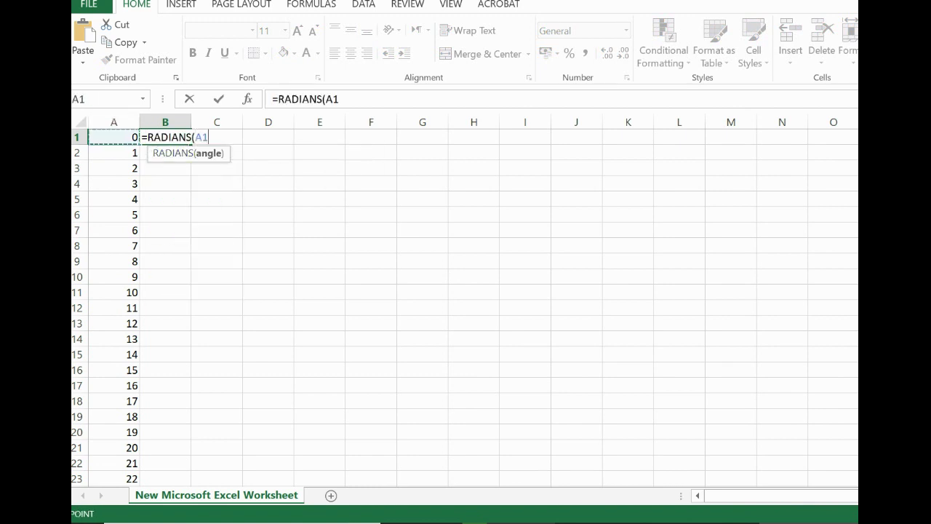
pyautogui.press('Return')
pyautogui.click(165, 137)
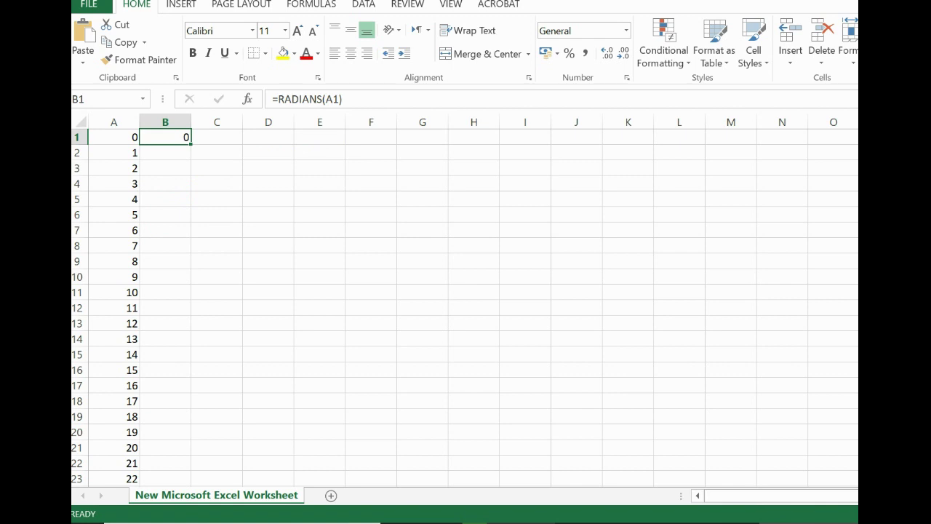
pyautogui.doubleClick(191, 144)
# Step: Enter =SIN(B1) in cell C1 and fill the formula down column C
pyautogui.click(217, 137)
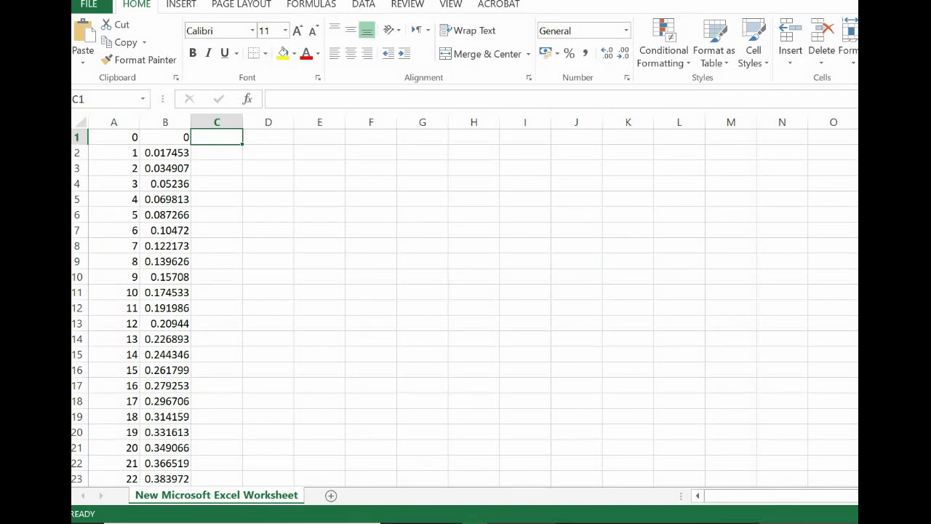
pyautogui.write('=sin')
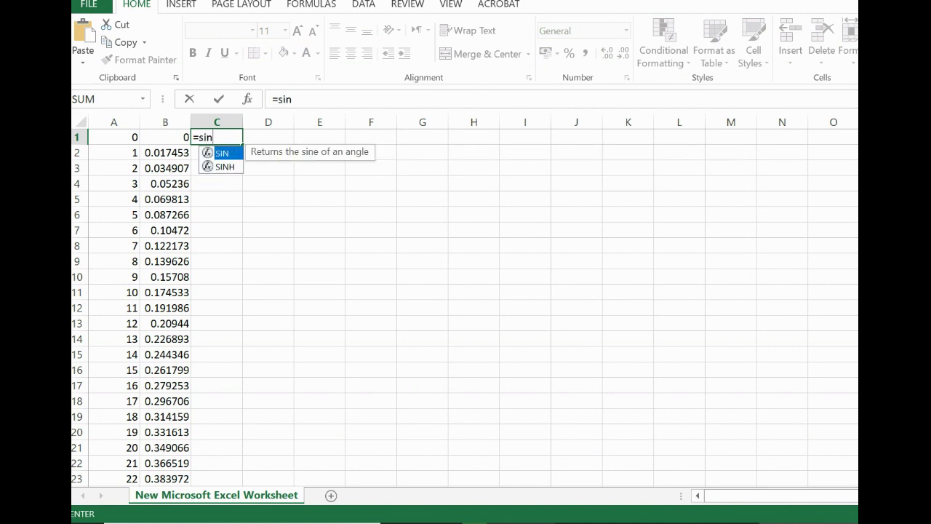
pyautogui.press('Tab')
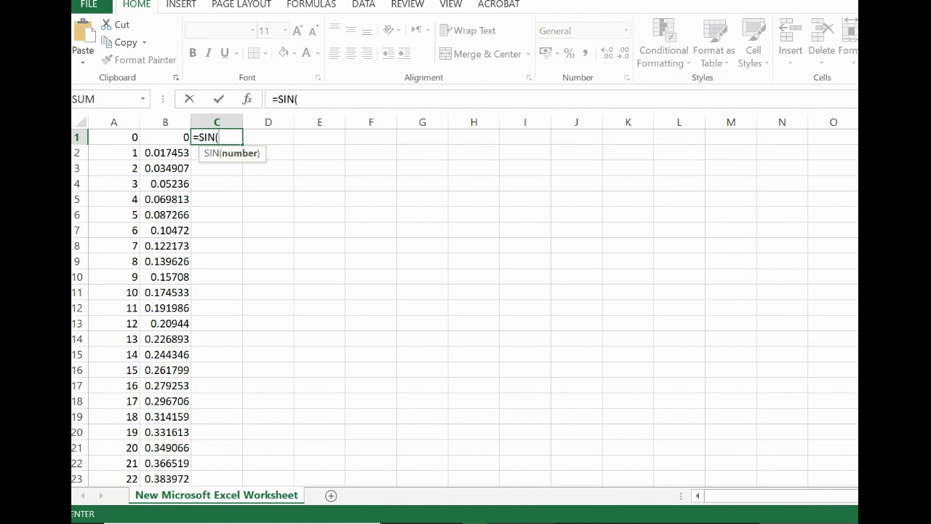
pyautogui.press('Left')
pyautogui.press('Return')
pyautogui.click(217, 137)
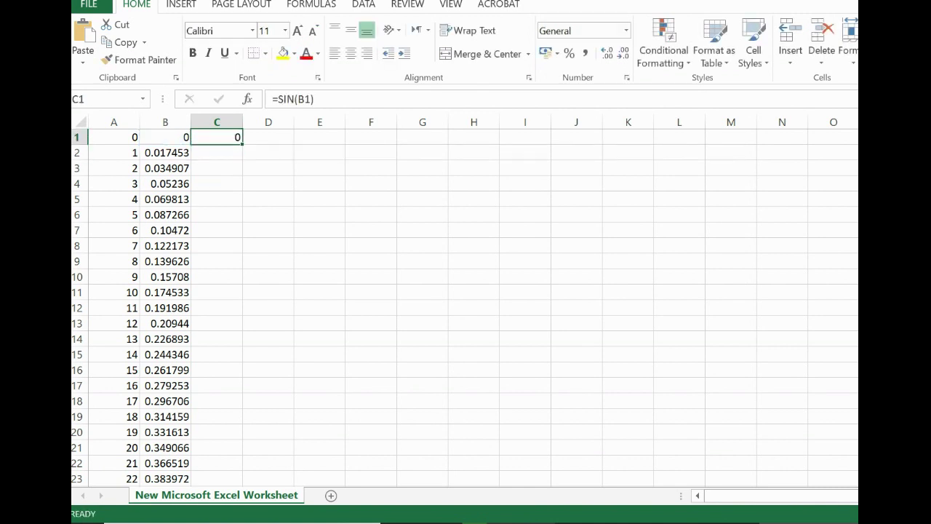
pyautogui.doubleClick(243, 144)
pyautogui.click(217, 231)
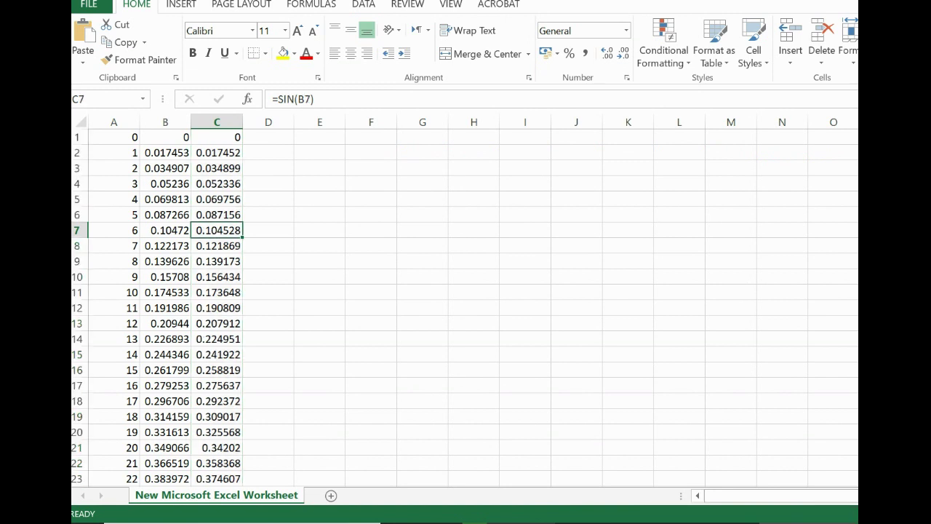
# Step: Copy the radian and sine results from columns B and C and paste them as values starting at A1
pyautogui.moveTo(217, 137); pyautogui.dragTo(165, 214)
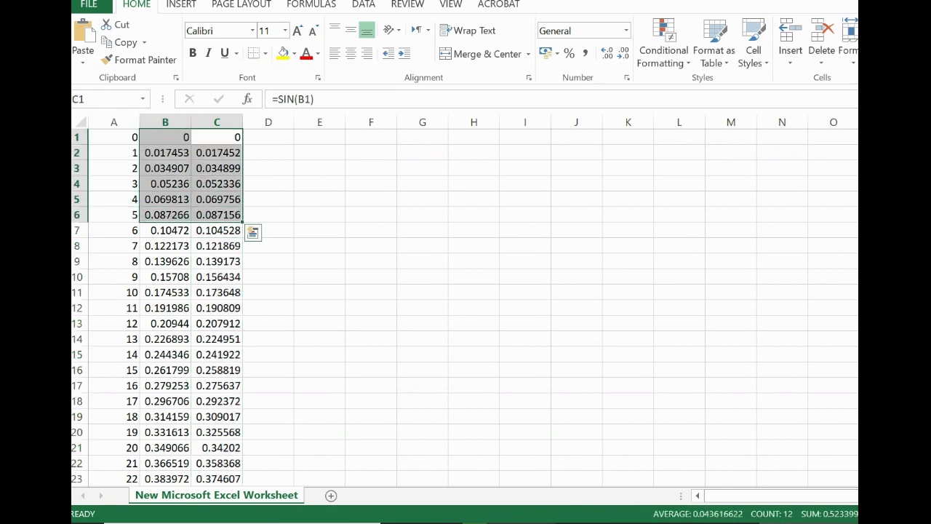
pyautogui.moveTo(113, 136); pyautogui.dragTo(116, 294)
pyautogui.moveTo(165, 137); pyautogui.dragTo(218, 463)
pyautogui.scroll(20, 218, 463)
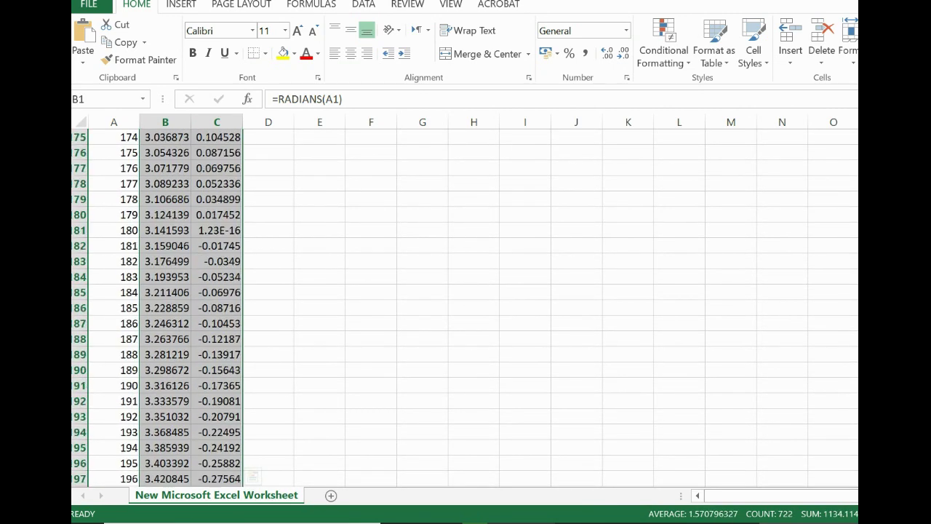
pyautogui.scroll(13, 189, 306)
pyautogui.rightClick(162, 146)
pyautogui.click(193, 178)
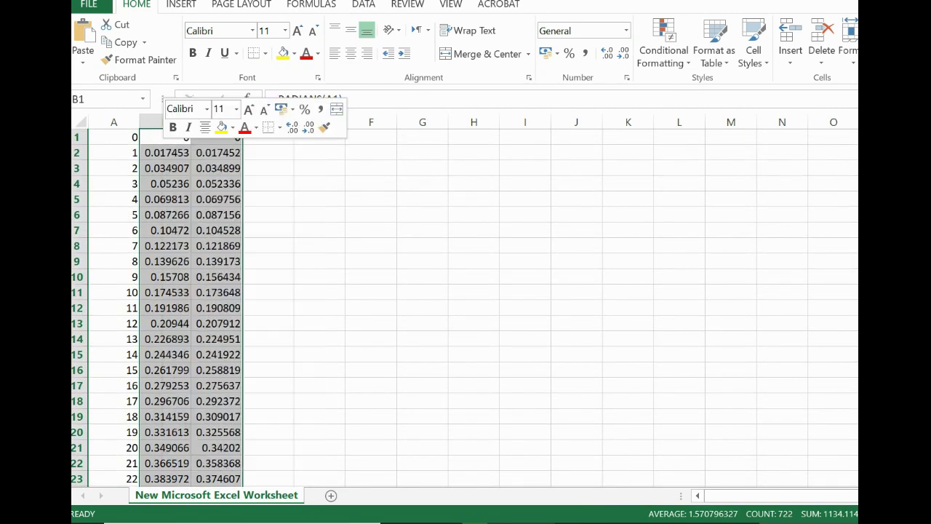
pyautogui.rightClick(122, 138)
pyautogui.click(177, 210)
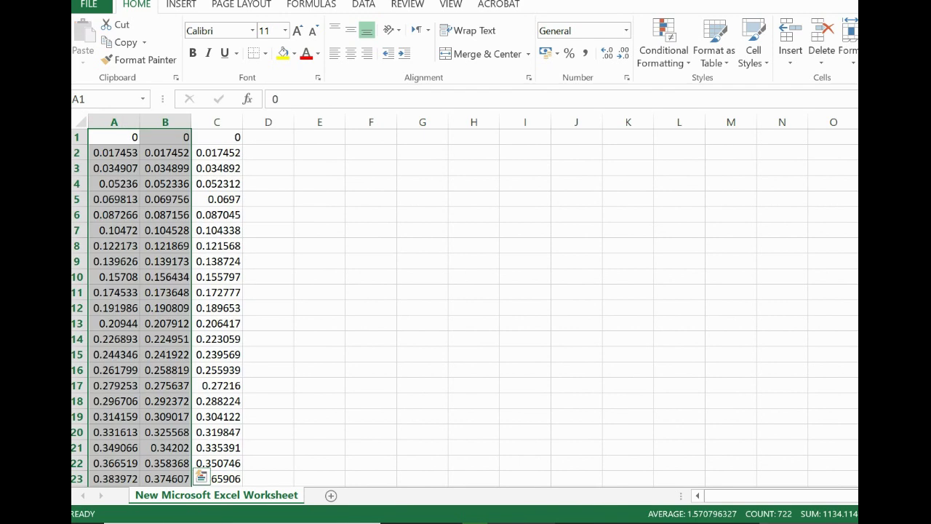
# Step: Clear the leftover formula results from column C
pyautogui.click(268, 199)
pyautogui.click(217, 123)
pyautogui.press('Delete')
pyautogui.click(114, 153)
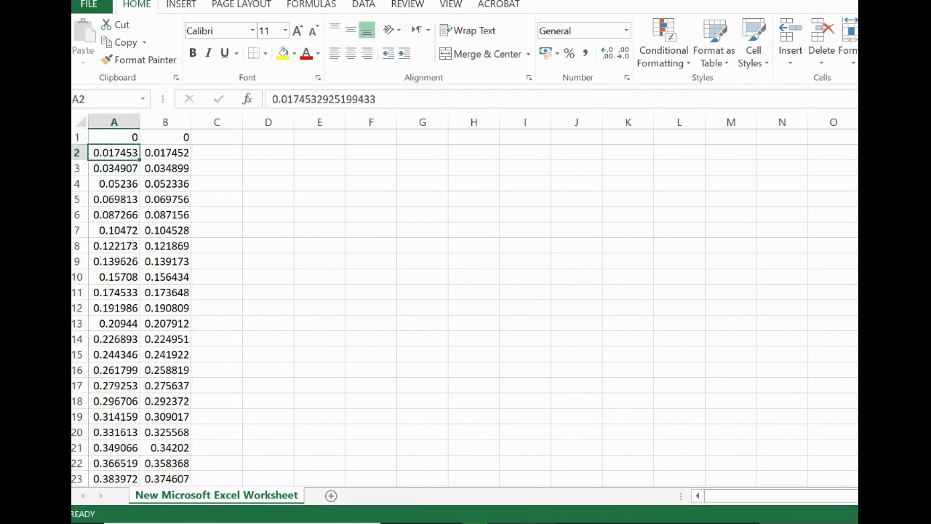
pyautogui.moveTo(114, 137); pyautogui.dragTo(114, 448)
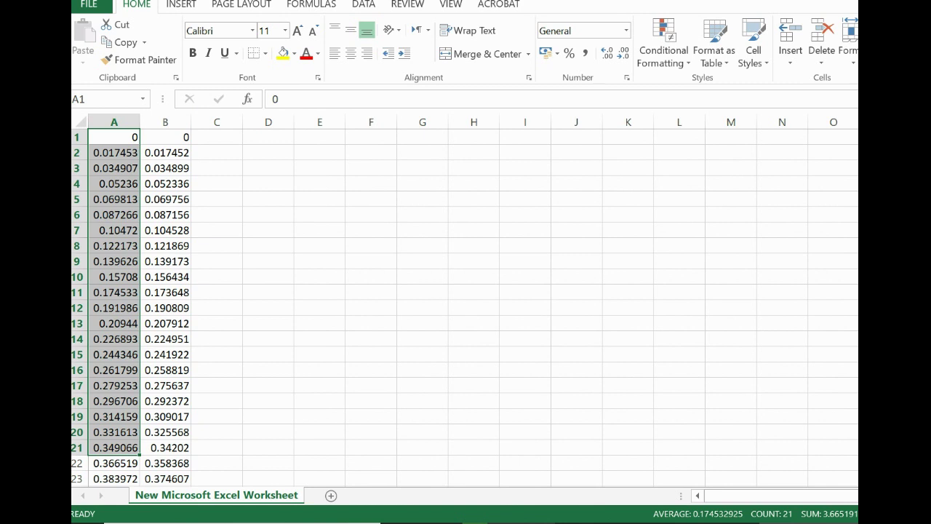
pyautogui.moveTo(165, 136); pyautogui.dragTo(165, 416)
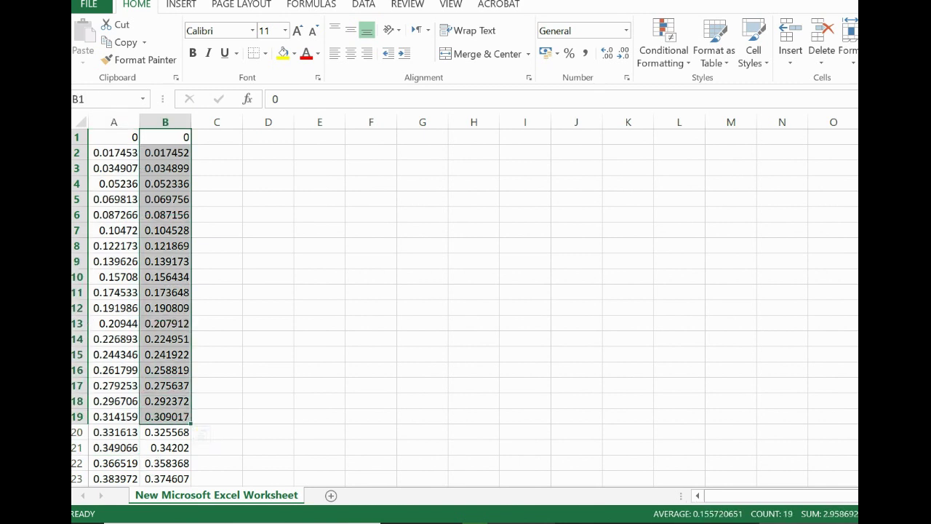
pyautogui.click(216, 230)
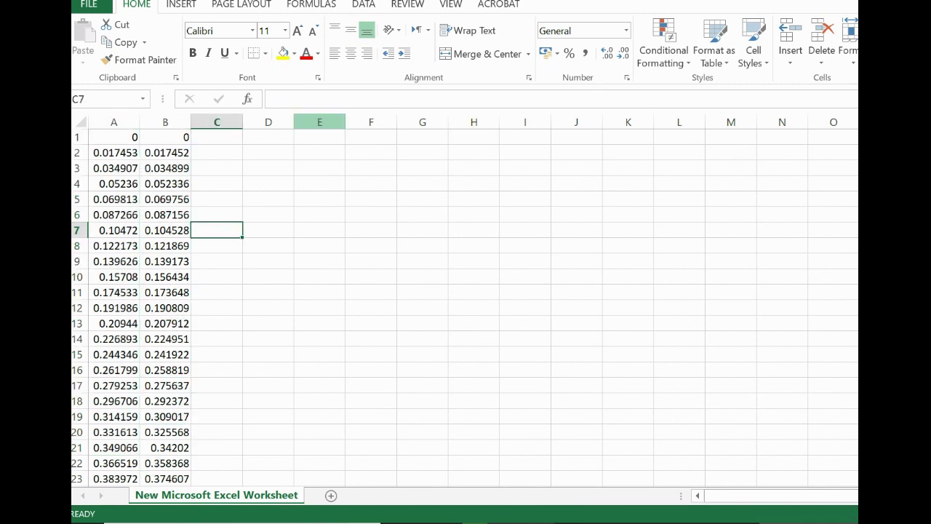
# Step: Insert a scatter chart with smooth lines and markers from the data in A1:B361
pyautogui.moveTo(115, 137); pyautogui.dragTo(169, 463)
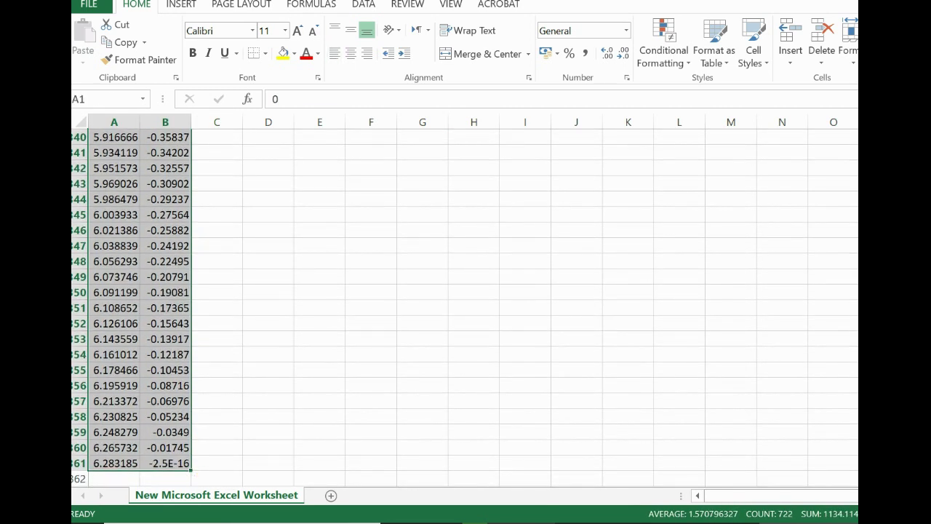
pyautogui.click(181, 4)
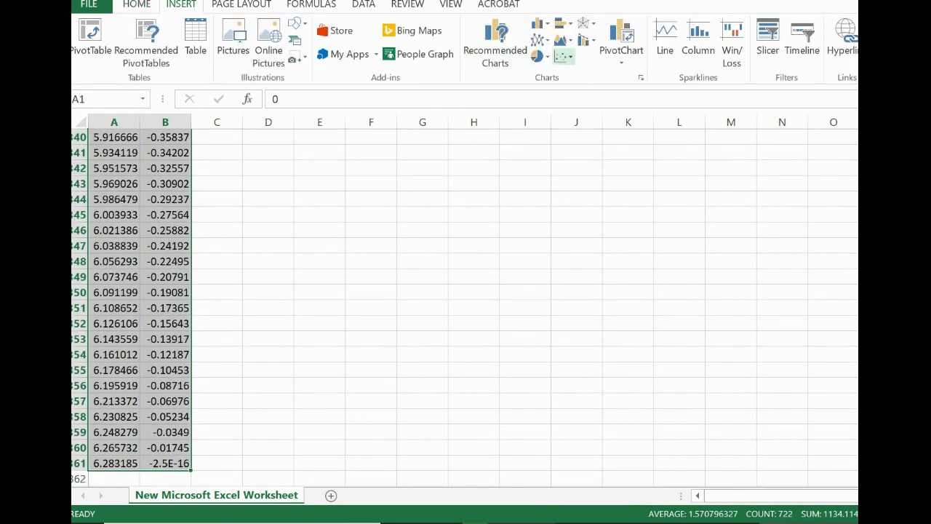
pyautogui.click(563, 56)
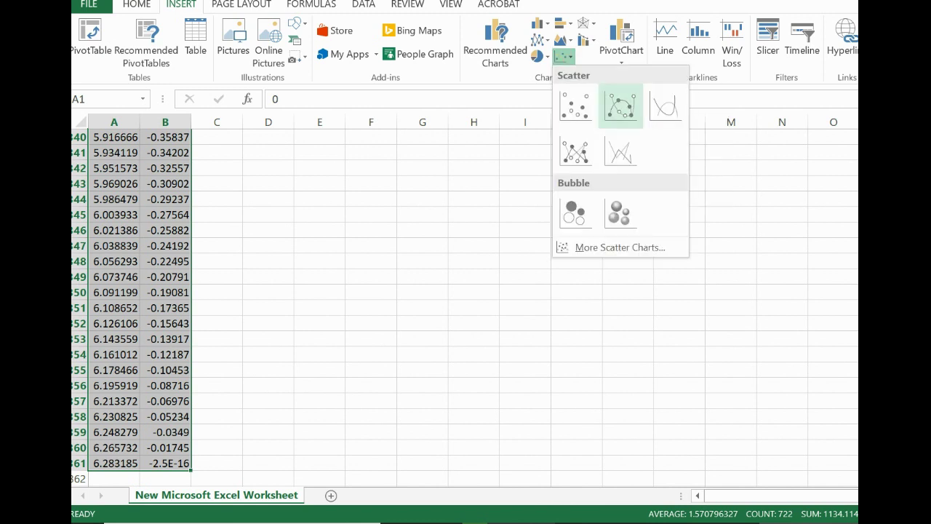
pyautogui.click(621, 106)
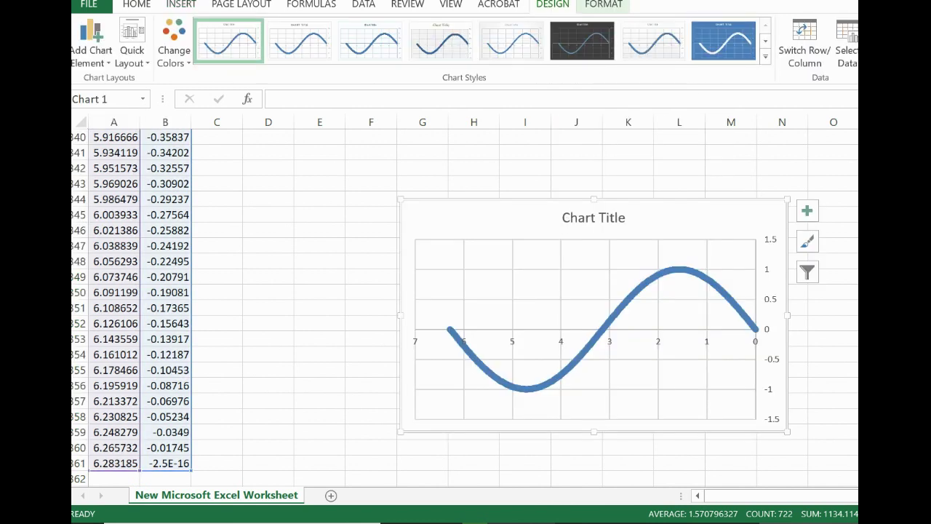
# Step: Move the sine chart closer to the data columns, enlarge it, and deselect it
pyautogui.moveTo(673, 218); pyautogui.dragTo(582, 186)
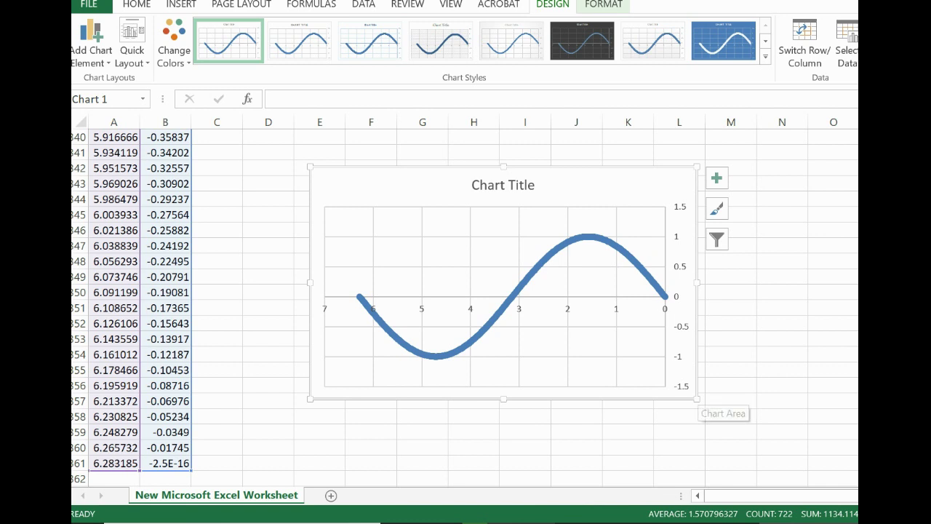
pyautogui.moveTo(696, 399); pyautogui.dragTo(759, 444)
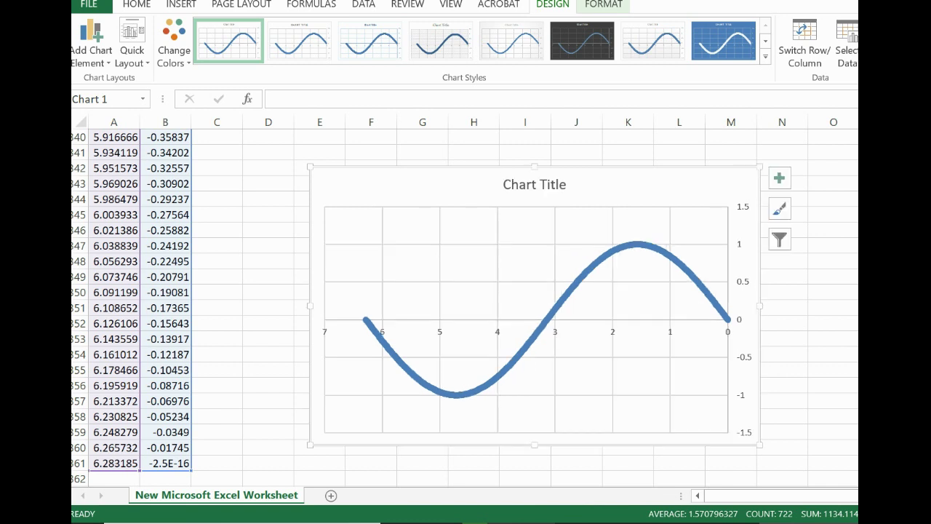
pyautogui.press('Escape')
# Step: Save the coordinate worksheet to the Youtube folder as New Microsoft Excel Worksheet.txt in Text (Tab delimited) format
pyautogui.scroll(20, 466, 306)
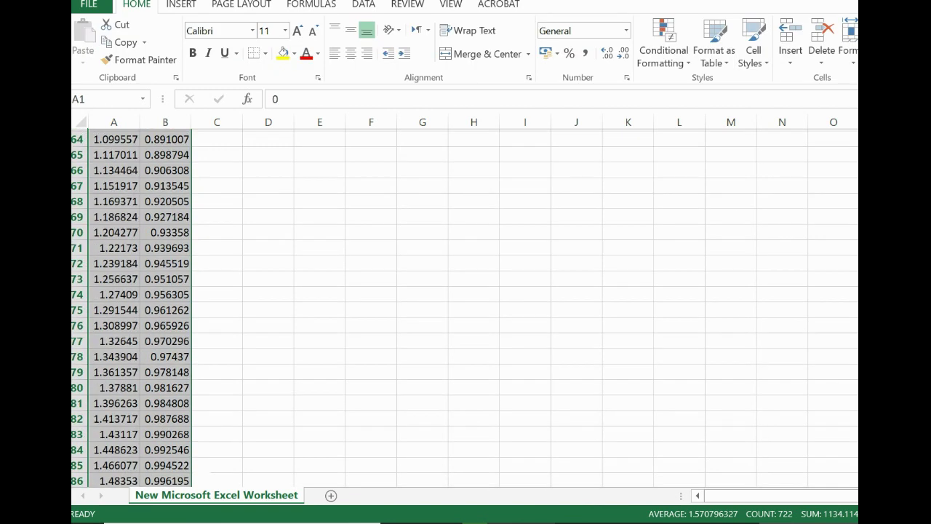
pyautogui.click(165, 168)
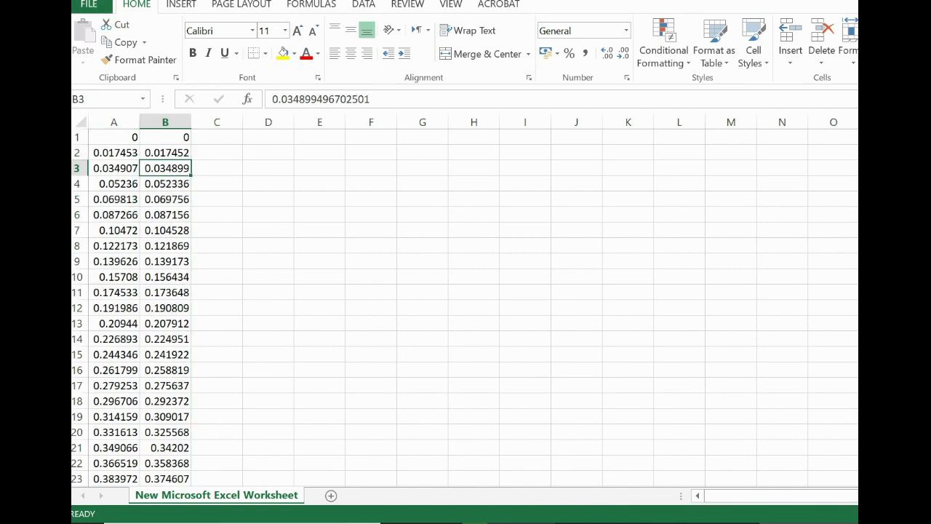
pyautogui.click(88, 5)
pyautogui.click(95, 138)
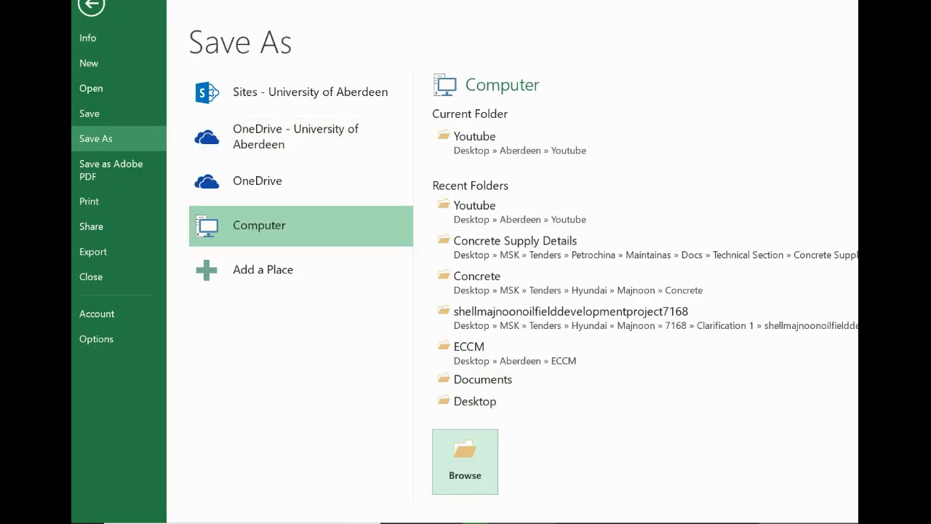
pyautogui.click(465, 462)
pyautogui.click(624, 372)
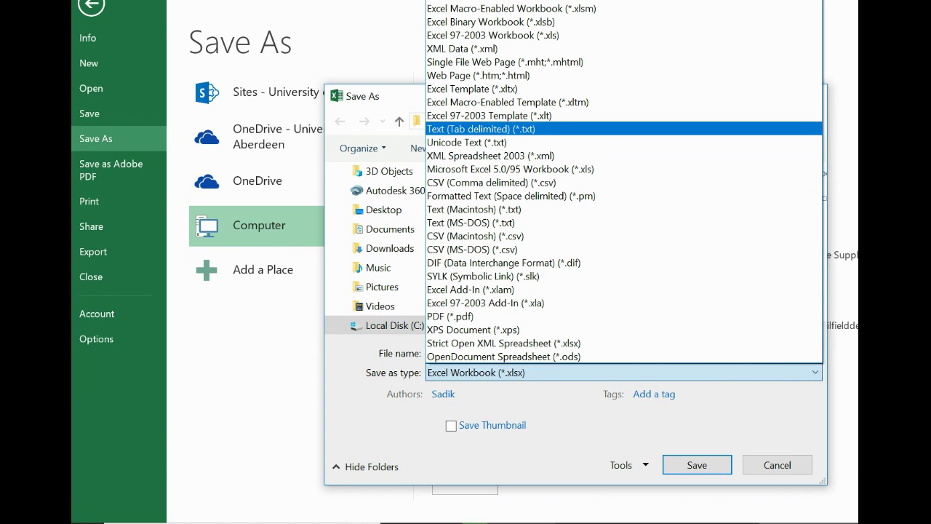
pyautogui.press('Return')
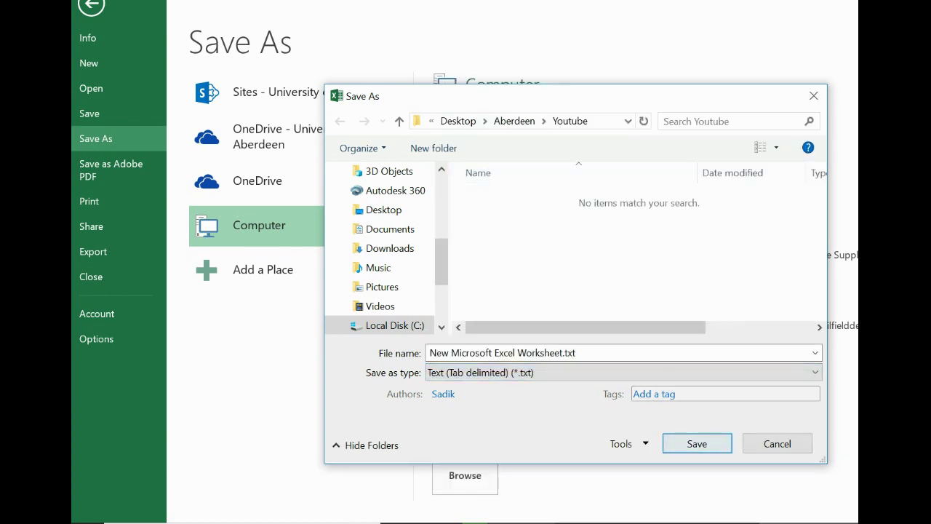
pyautogui.press('Return')
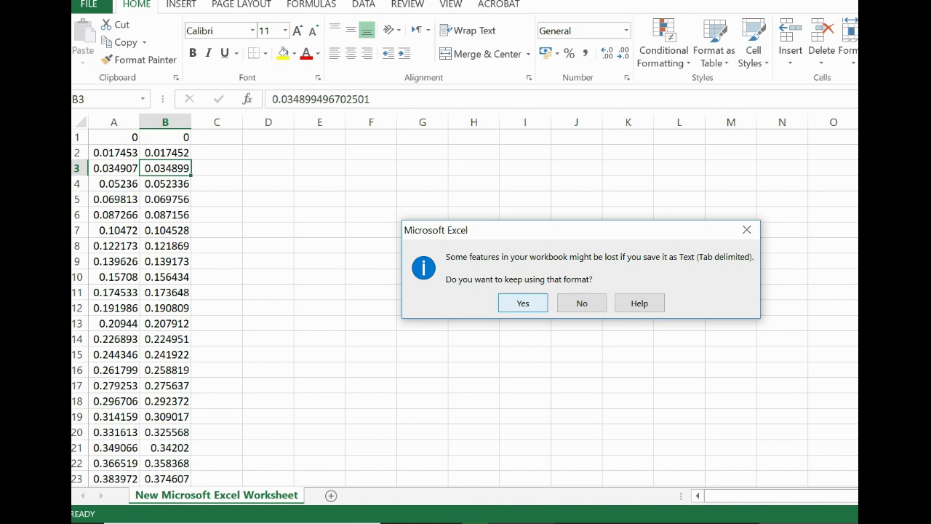
# Step: Decline keeping the text format, cancel the repeated save, and close the workbook
pyautogui.click(582, 304)
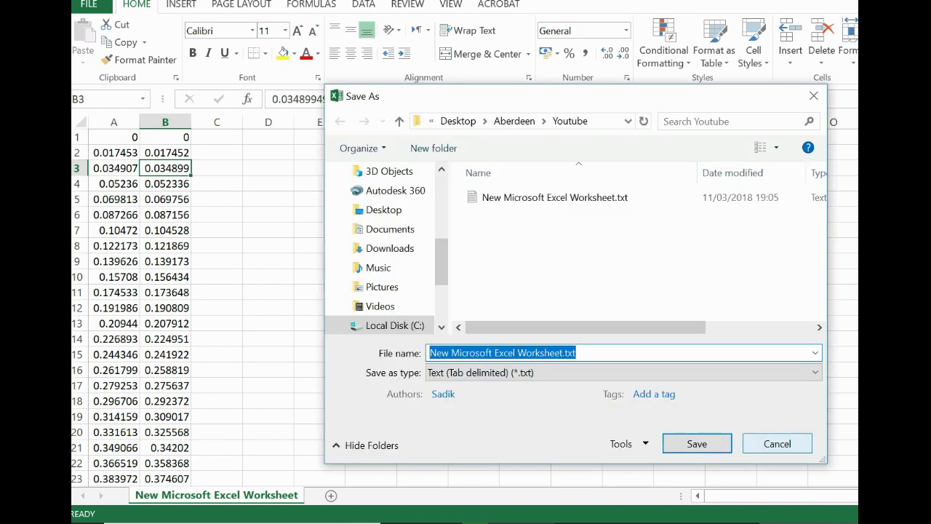
pyautogui.click(777, 444)
pyautogui.hotkey('alt', 'F4')
pyautogui.click(511, 278)
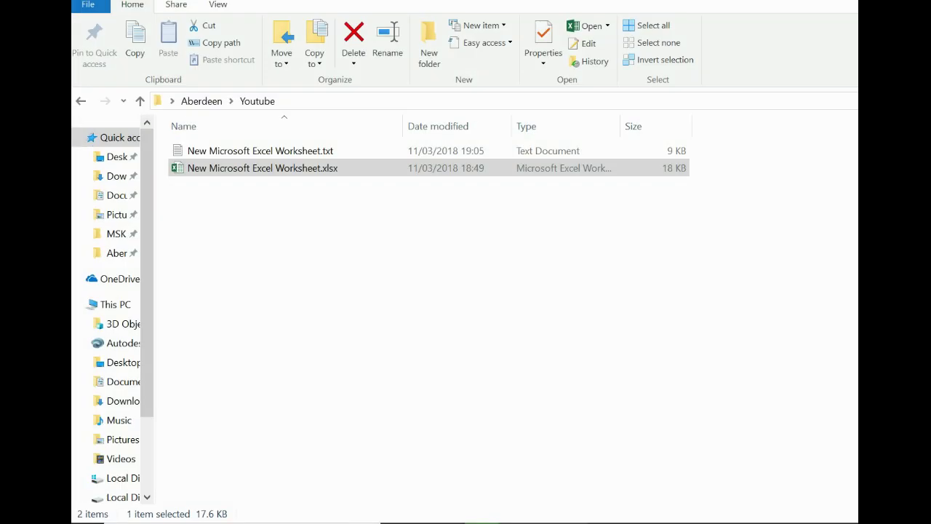
# Step: Open New Microsoft Excel Worksheet.txt in Notepad, look through the coordinates, and maximize the window
pyautogui.doubleClick(261, 150)
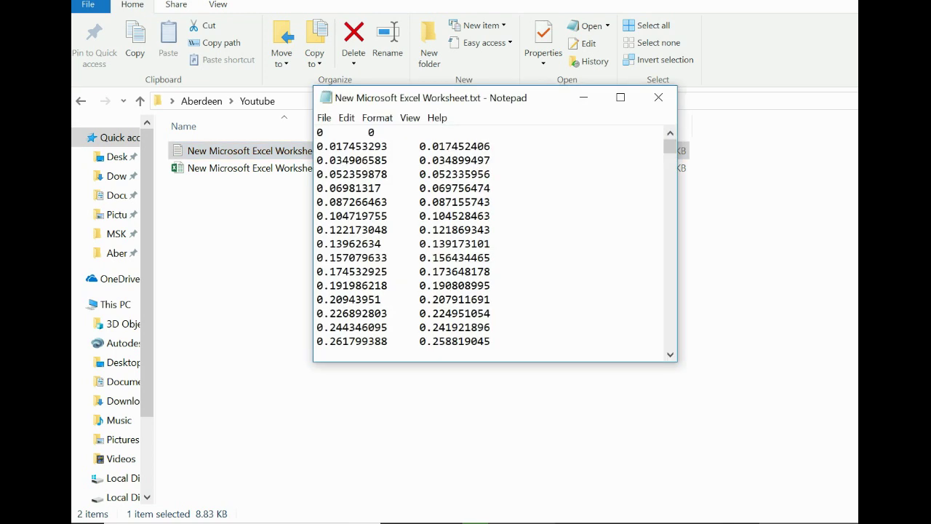
pyautogui.moveTo(551, 97); pyautogui.dragTo(529, 116)
pyautogui.scroll(-12, 467, 256)
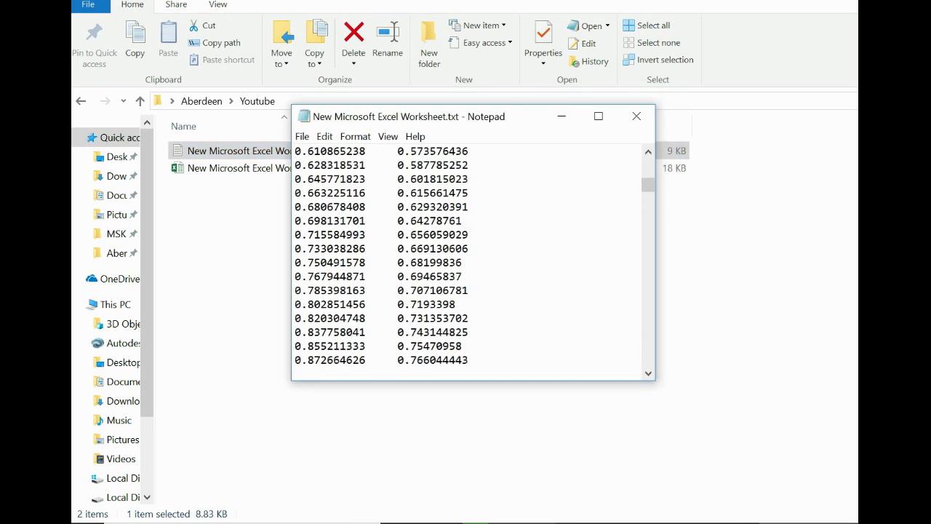
pyautogui.scroll(-2, 467, 256)
pyautogui.scroll(13, 467, 256)
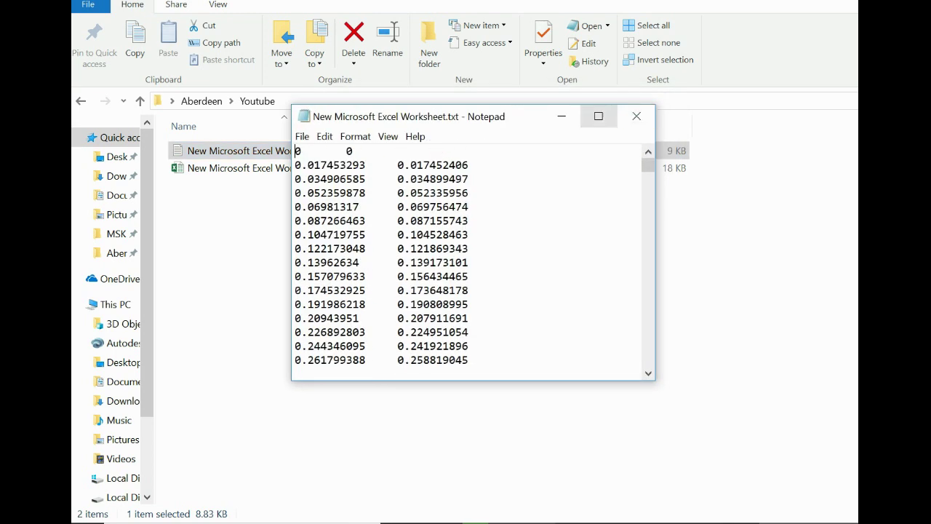
pyautogui.click(598, 116)
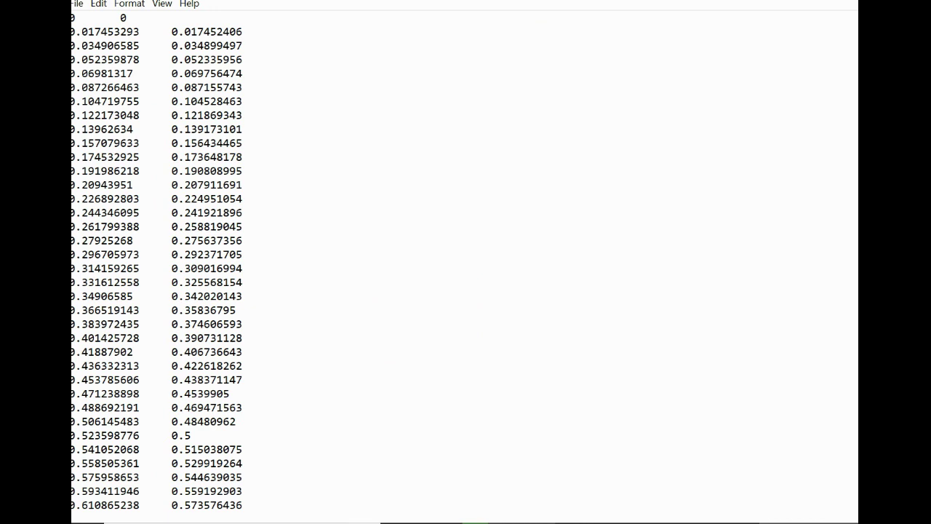
# Step: Copy the tab gap between the two numbers on the second line of the coordinates
pyautogui.moveTo(140, 32); pyautogui.dragTo(172, 32)
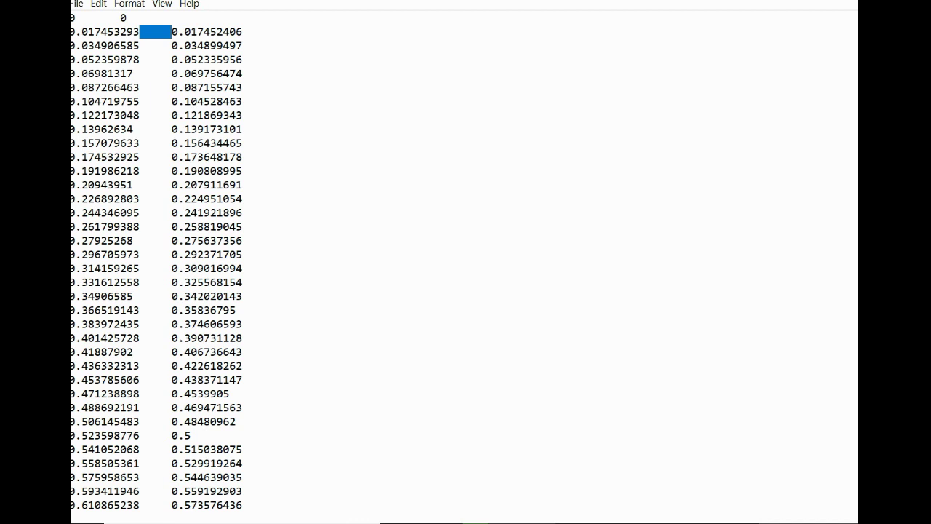
pyautogui.click(140, 60)
pyautogui.moveTo(139, 32); pyautogui.dragTo(172, 32)
pyautogui.rightClick(157, 32)
pyautogui.click(192, 79)
# Step: Replace every copied tab gap in the text file with a comma
pyautogui.click(98, 5)
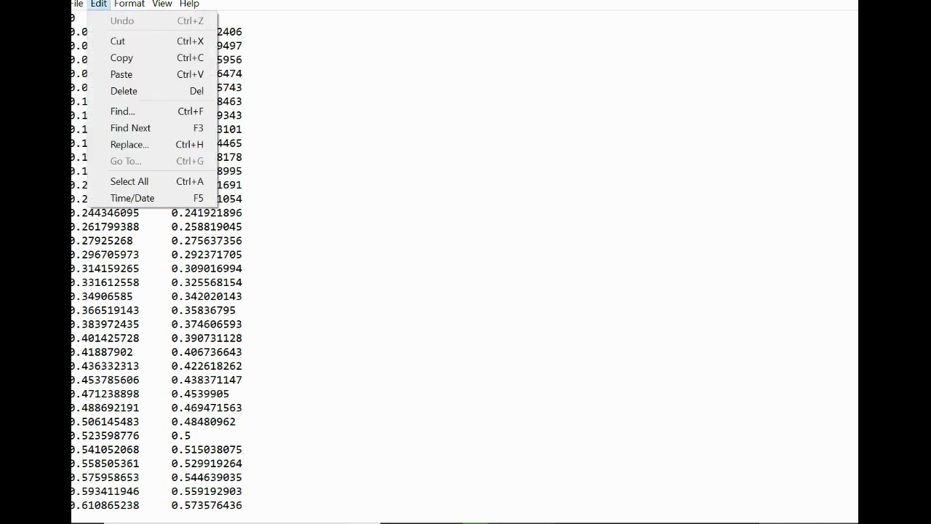
pyautogui.click(129, 144)
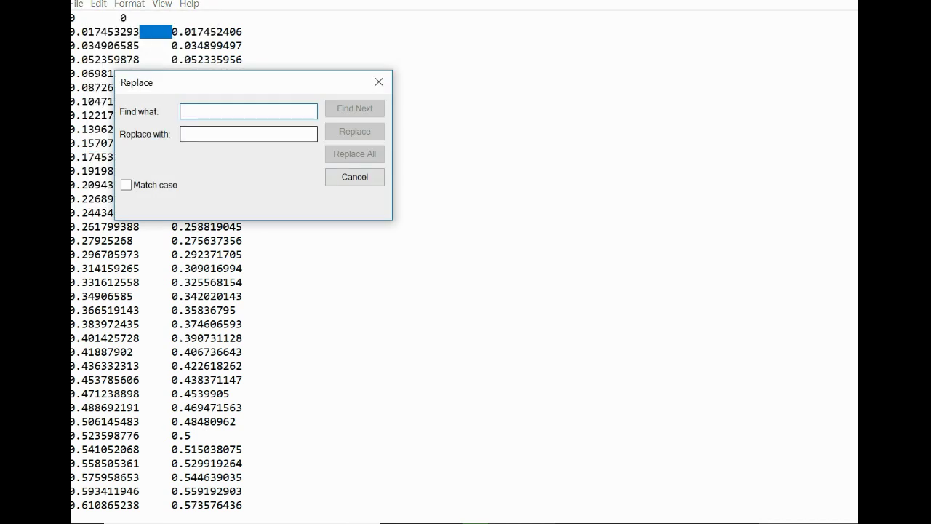
pyautogui.rightClick(226, 112)
pyautogui.click(258, 173)
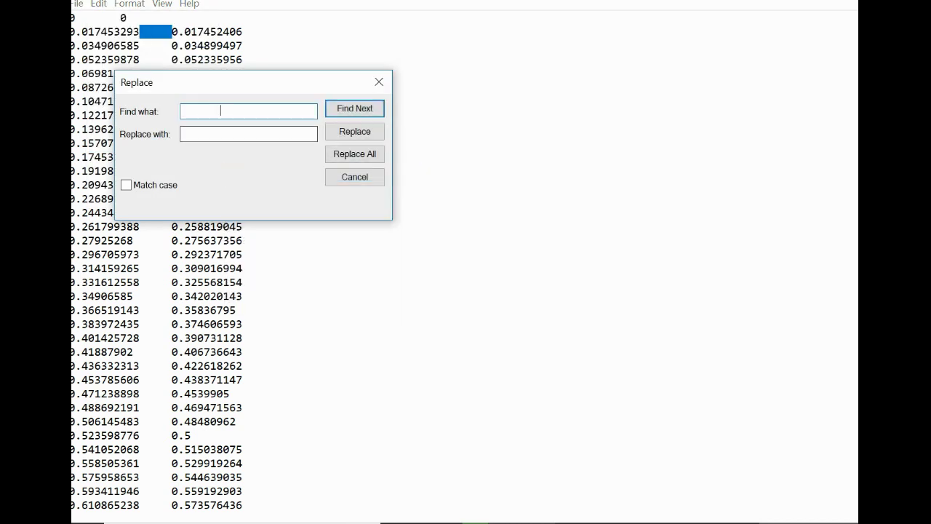
pyautogui.click(234, 134)
pyautogui.write(',')
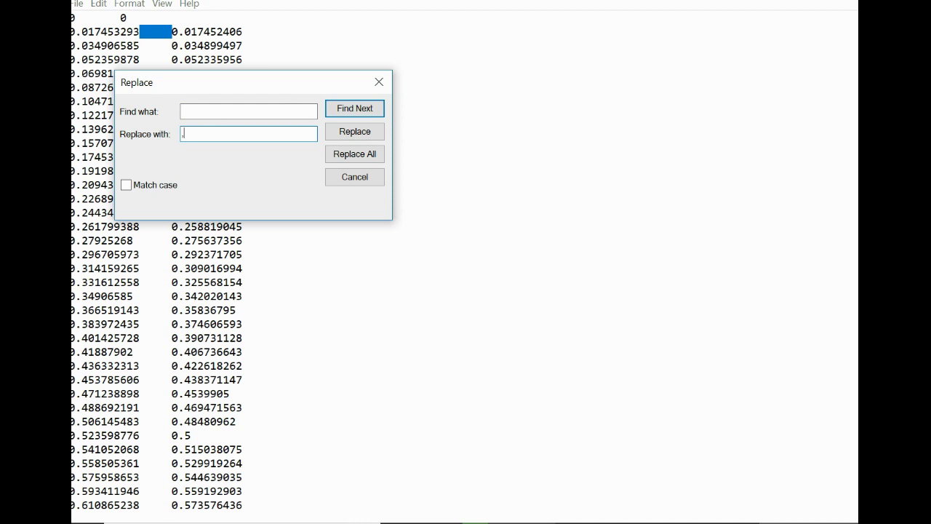
pyautogui.click(355, 153)
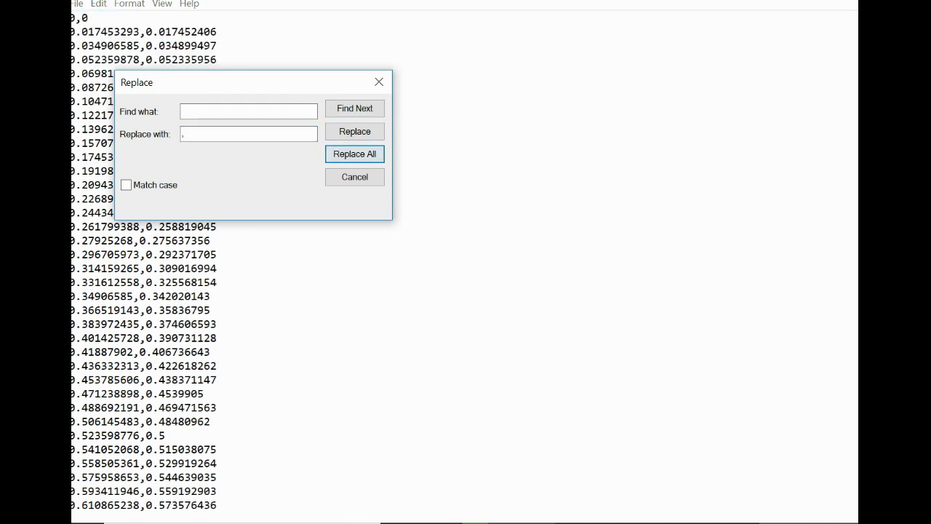
pyautogui.click(379, 81)
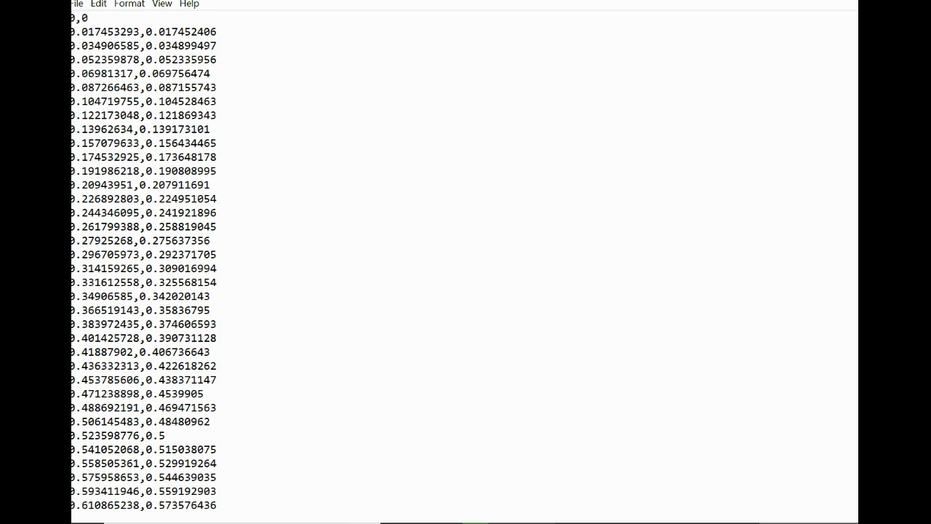
# Step: Add a line reading "Pline" above the first coordinate pair, and save and close the text file
pyautogui.press('Return')
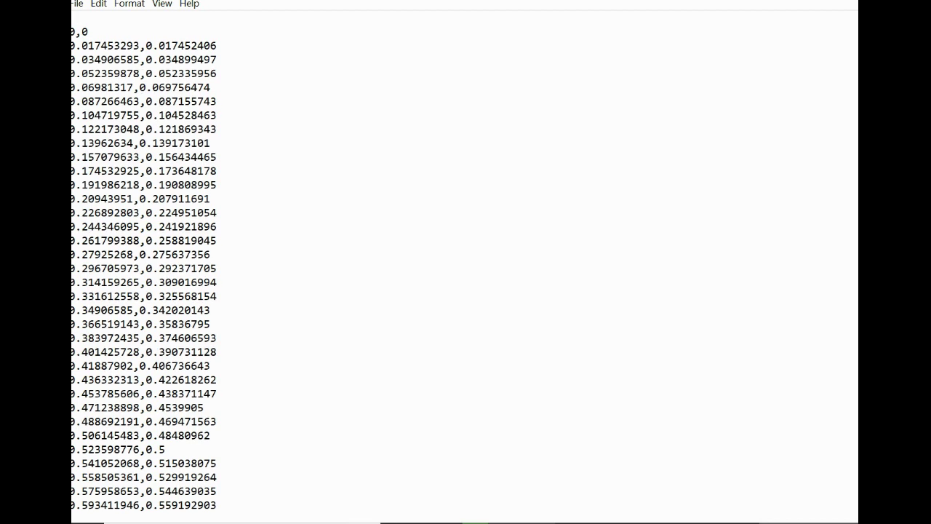
pyautogui.write('Pline')
pyautogui.press('Home')
pyautogui.press('BackSpace')
pyautogui.press('BackSpace')
pyautogui.press('BackSpace')
pyautogui.hotkey('alt', 'F4')
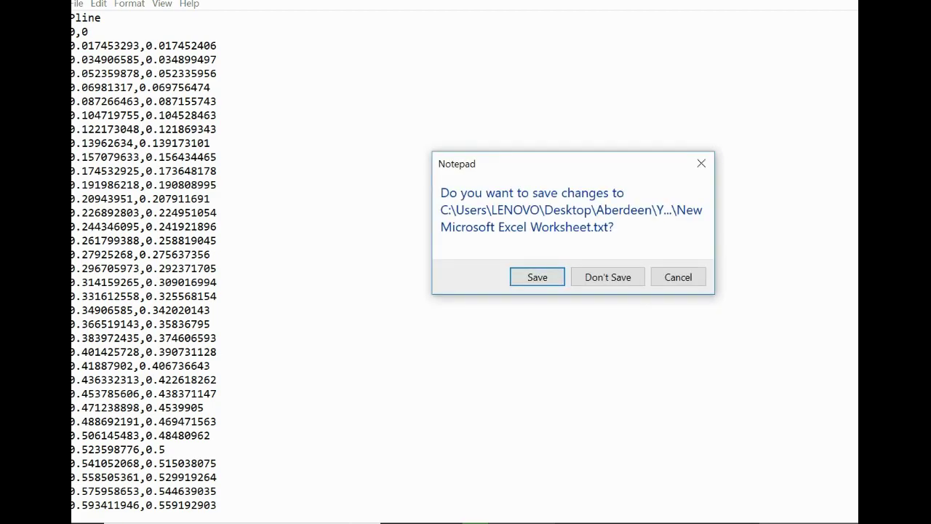
pyautogui.press('Return')
# Step: Reopen the text file to check the Pline heading and the comma-separated coordinates, and close it
pyautogui.press('Return')
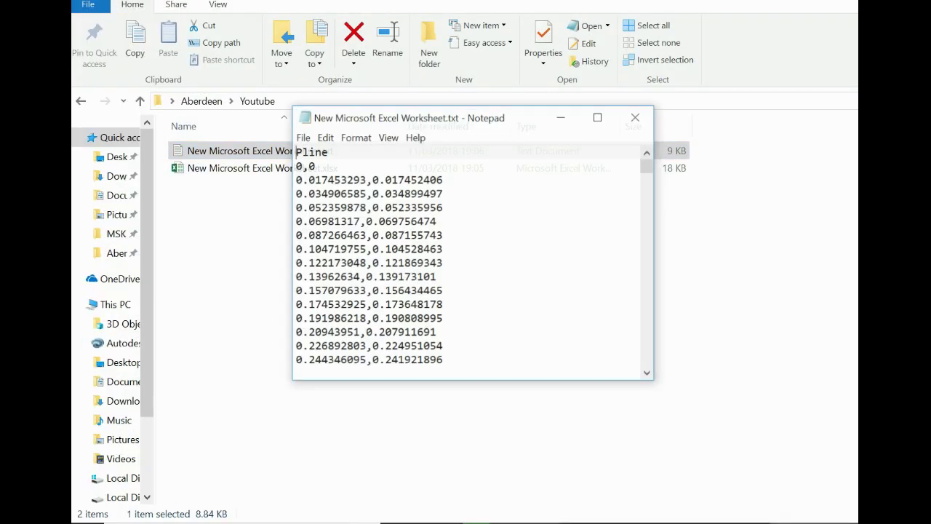
pyautogui.scroll(-8, 467, 256)
pyautogui.hotkey('ctrl', 'Home')
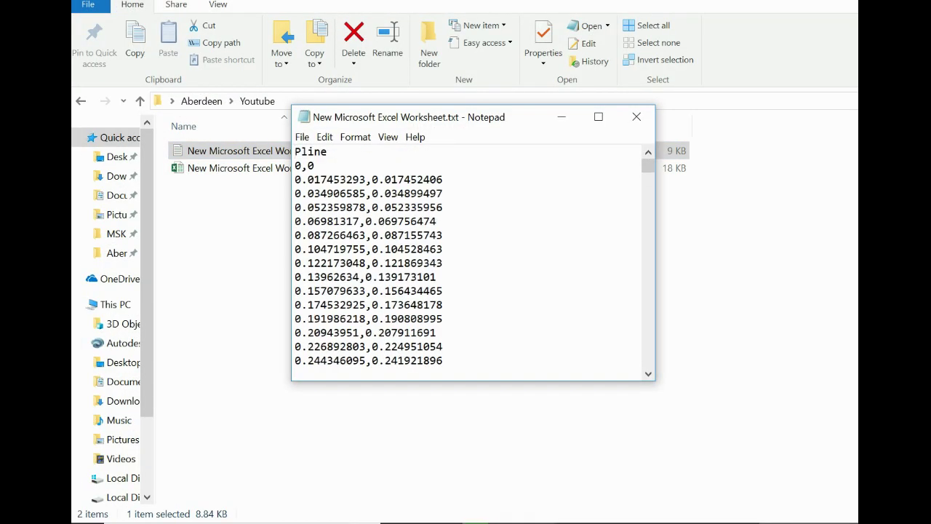
pyautogui.click(636, 116)
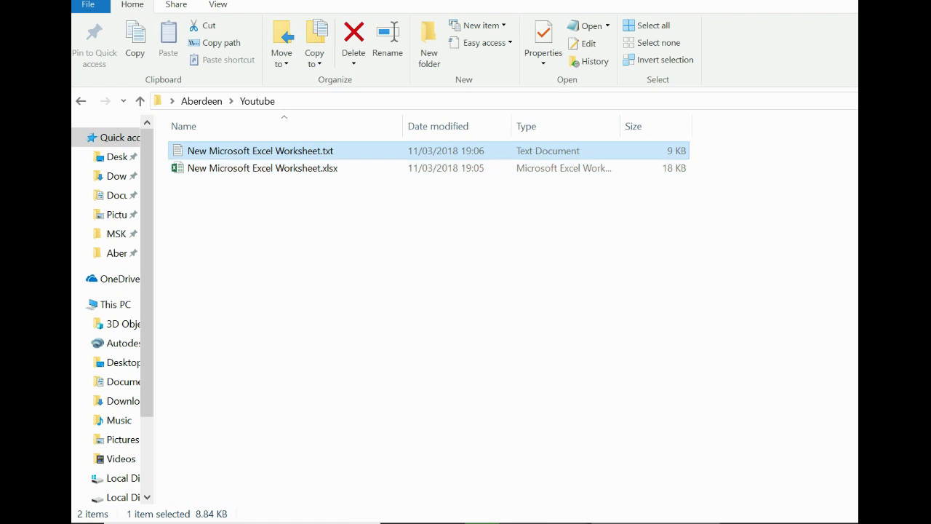
# Step: Rename the text file as New Microsoft Excel Worksheet.eq.scr and accept the extension change
pyautogui.press('F2')
pyautogui.press('End')
pyautogui.press('BackSpace')
pyautogui.press('BackSpace')
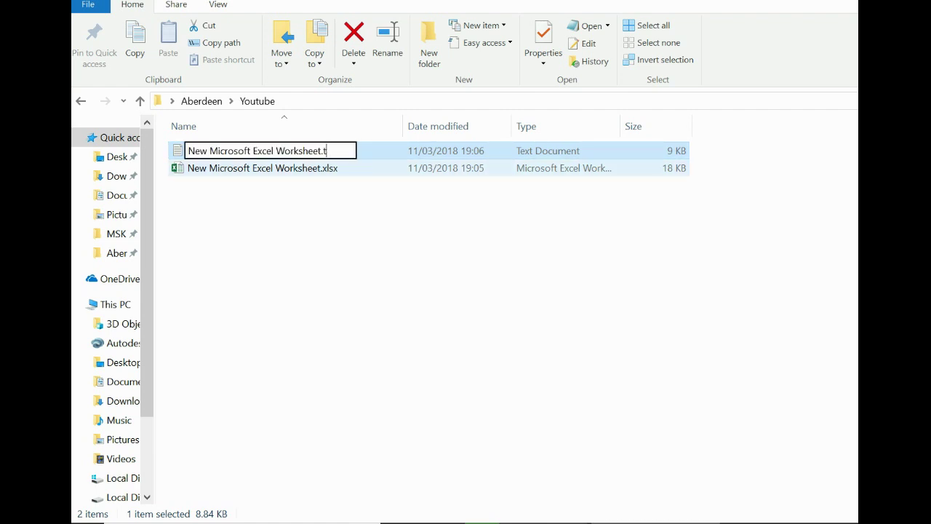
pyautogui.press('BackSpace')
pyautogui.write('eq')
pyautogui.write('.scr')
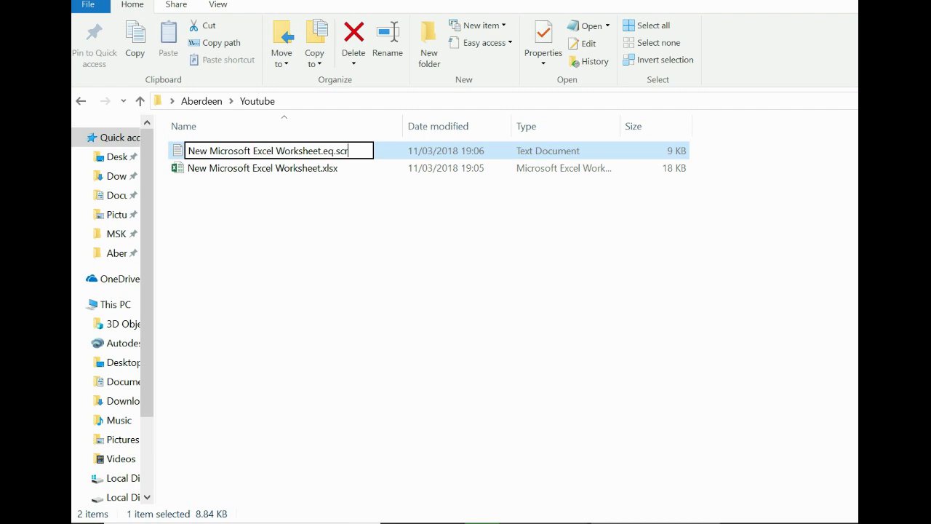
pyautogui.hotkey('shift', 'Left')
pyautogui.hotkey('shift', 'Left')
pyautogui.hotkey('shift', 'Left')
pyautogui.hotkey('shift', 'Left')
pyautogui.hotkey('shift', 'Left')
pyautogui.hotkey('shift', 'Left')
pyautogui.hotkey('shift', 'Left')
pyautogui.hotkey('shift', 'Left')
pyautogui.press('Return')
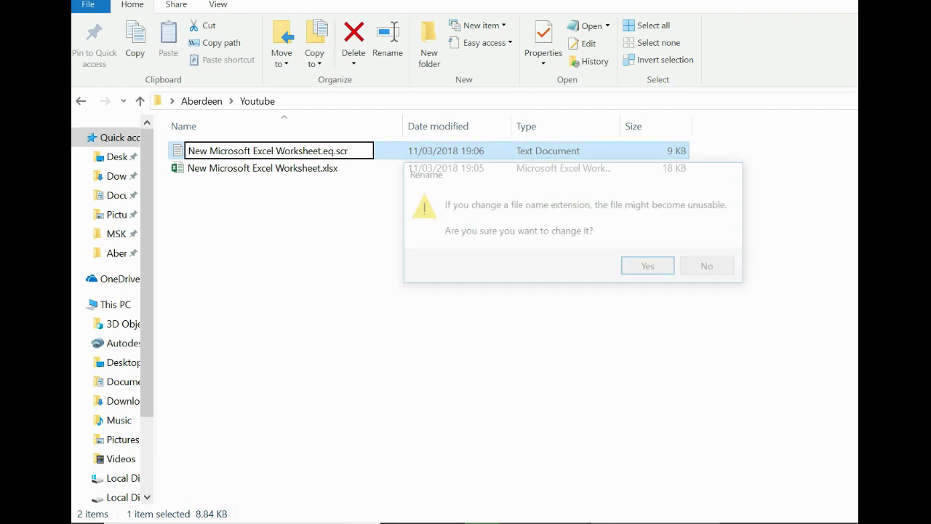
pyautogui.press('Return')
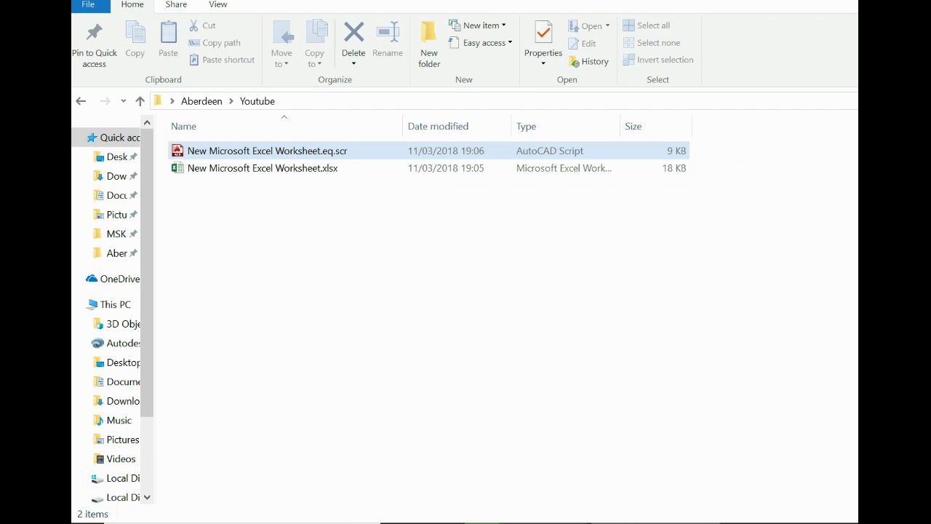
pyautogui.click(262, 168)
pyautogui.click(267, 151)
pyautogui.click(262, 168)
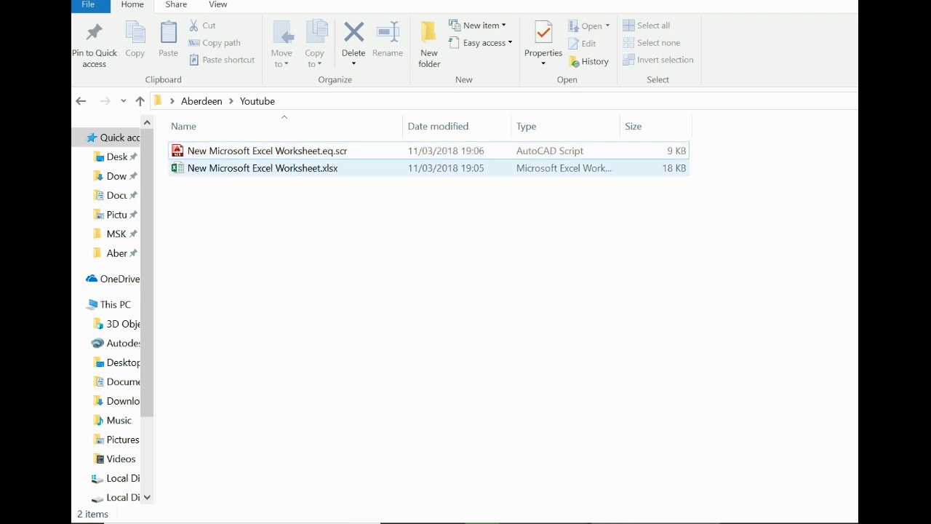
pyautogui.click(267, 151)
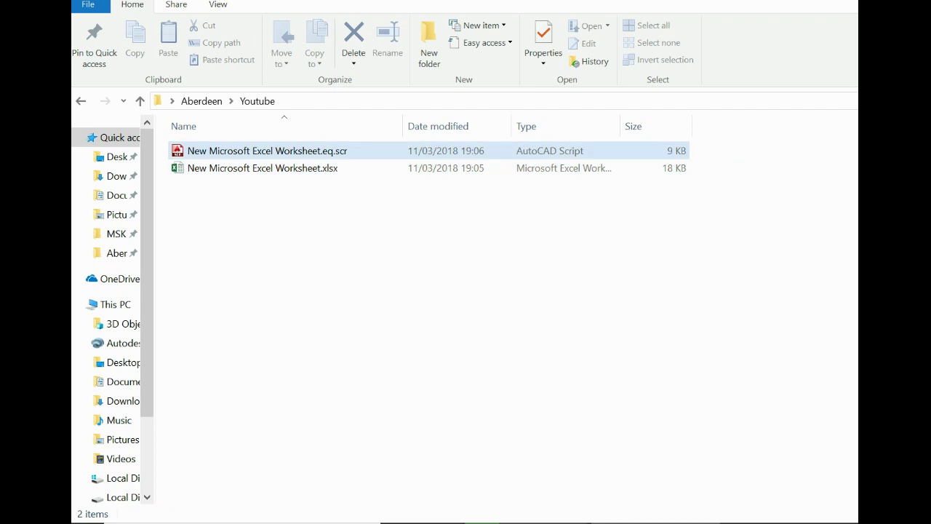
pyautogui.click(262, 168)
pyautogui.click(267, 151)
# Step: Switch to AutoCAD, run the script New Microsoft Excel Worksheet.eq.scr to draw the sine curve from the origin, and end the polyline
pyautogui.click(356, 204)
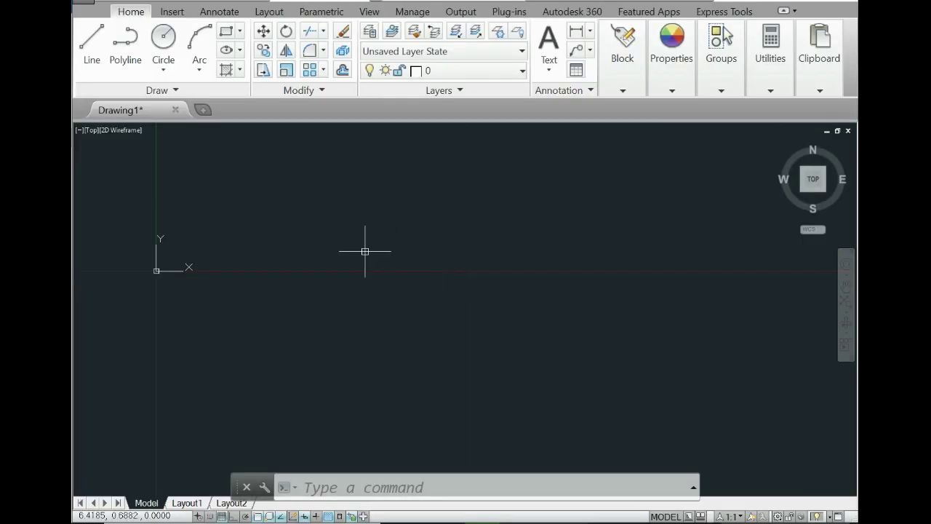
pyautogui.moveTo(139, 197); pyautogui.dragTo(336, 328, button='middle')
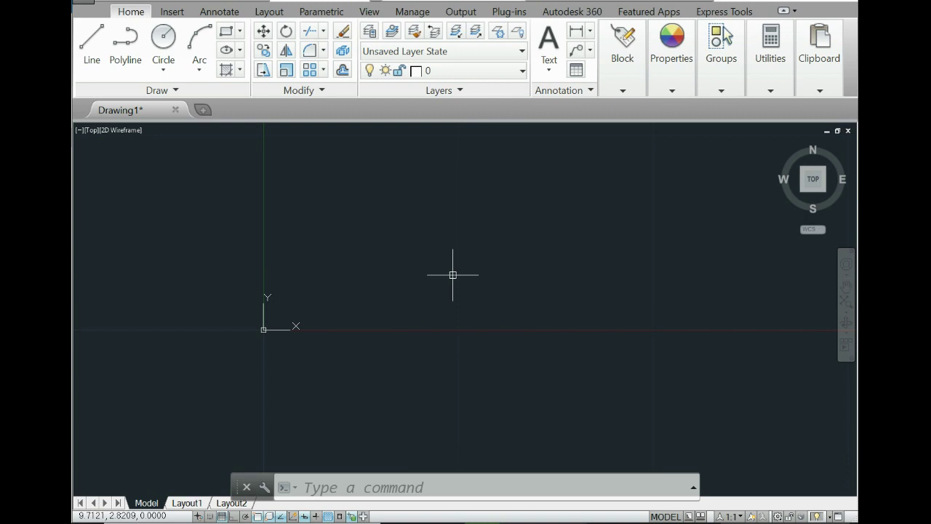
pyautogui.write('SCR')
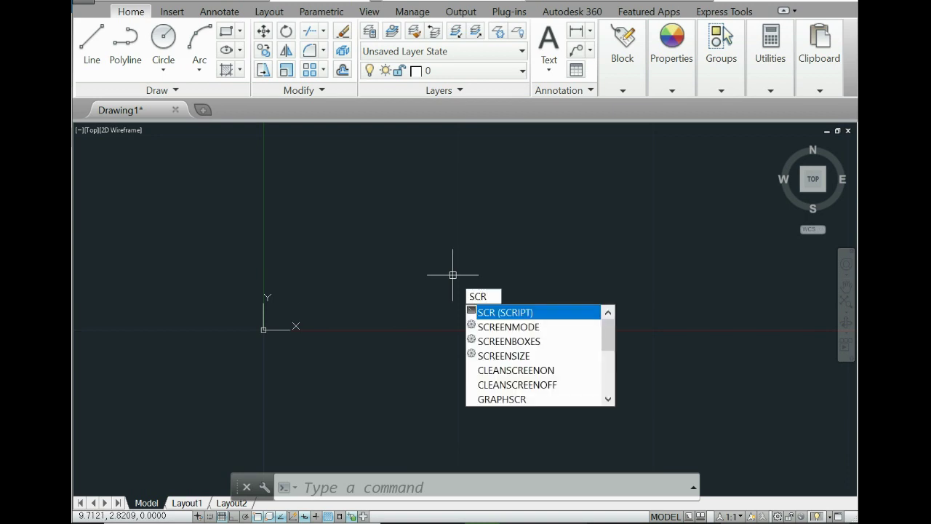
pyautogui.press('Return')
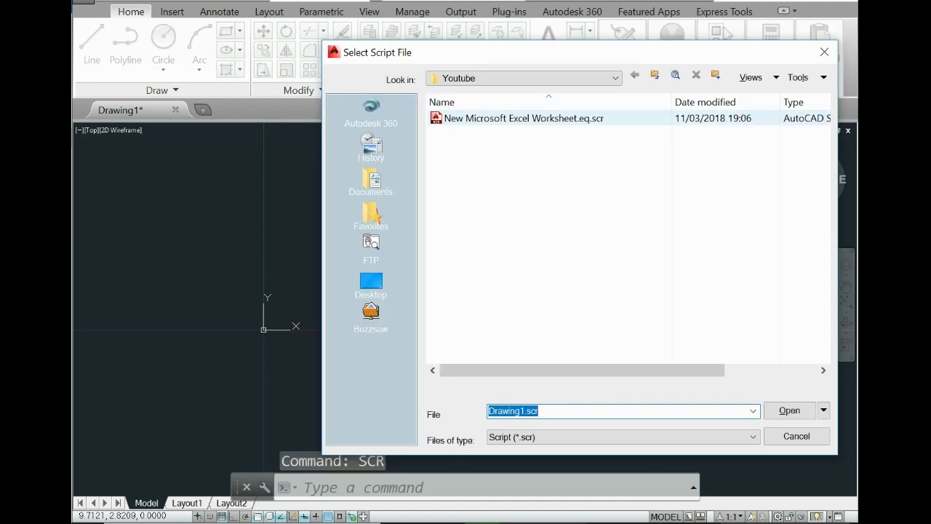
pyautogui.click(524, 118)
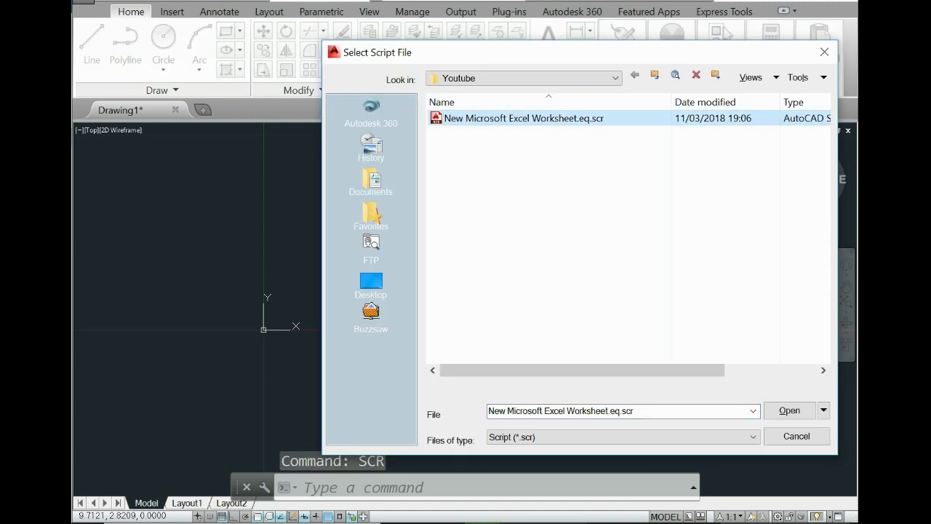
pyautogui.click(791, 410)
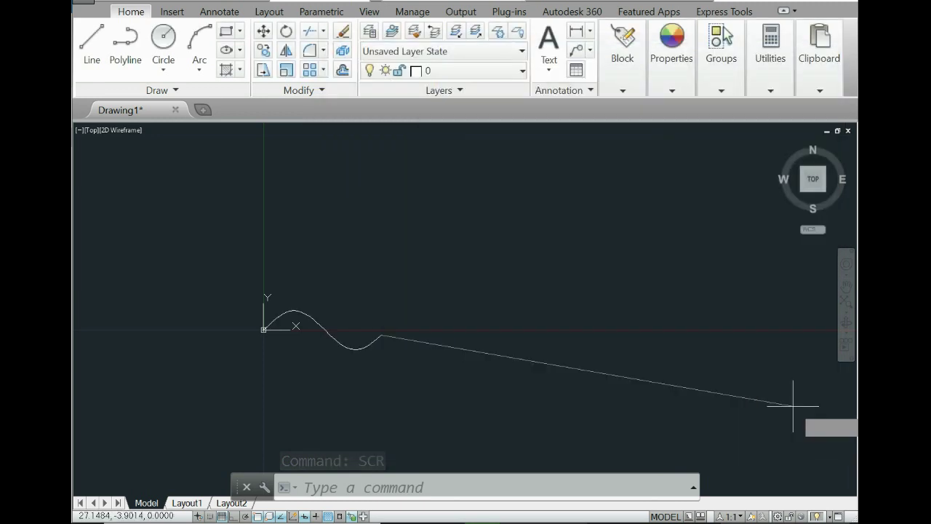
pyautogui.press('Escape')
# Step: Examine the drawn sine polyline as a whole and its individual segments up close
pyautogui.moveTo(301, 322); pyautogui.dragTo(358, 246, button='middle')
pyautogui.scroll(4, 358, 247)
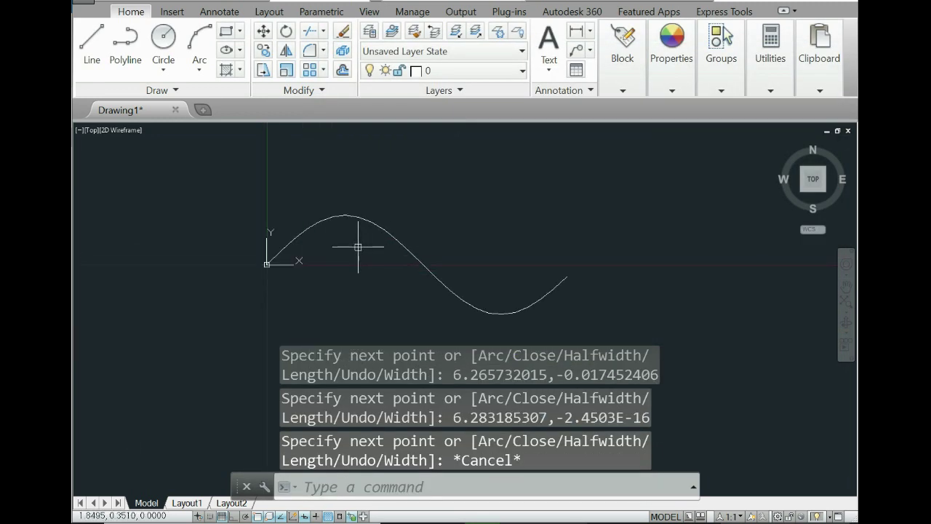
pyautogui.scroll(4, 358, 247)
pyautogui.scroll(-2, 357, 245)
pyautogui.scroll(-2, 414, 240)
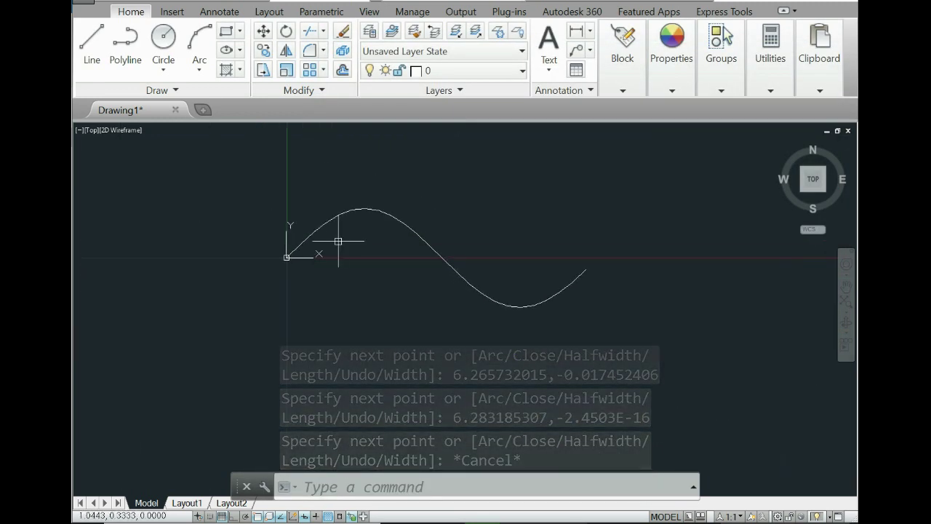
pyautogui.scroll(6, 338, 240)
pyautogui.scroll(-6, 344, 234)
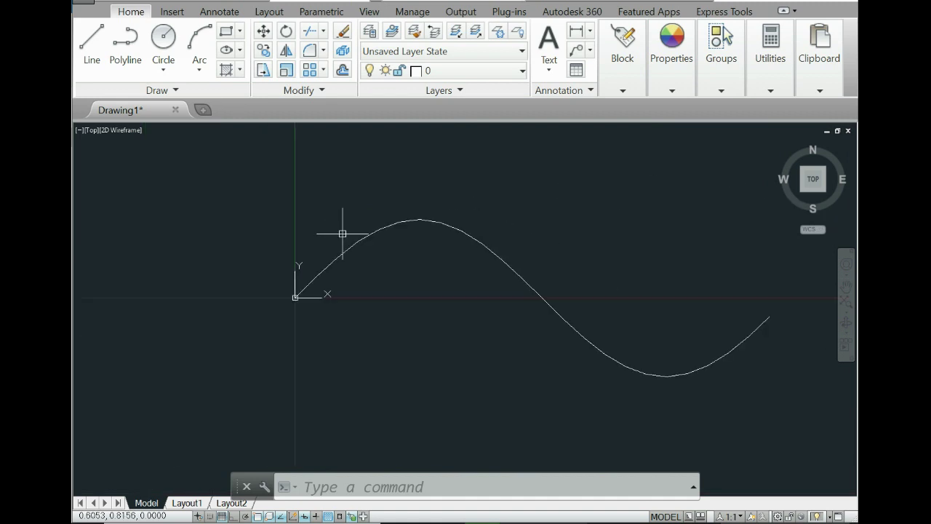
pyautogui.scroll(6, 667, 378)
pyautogui.scroll(-5, 667, 379)
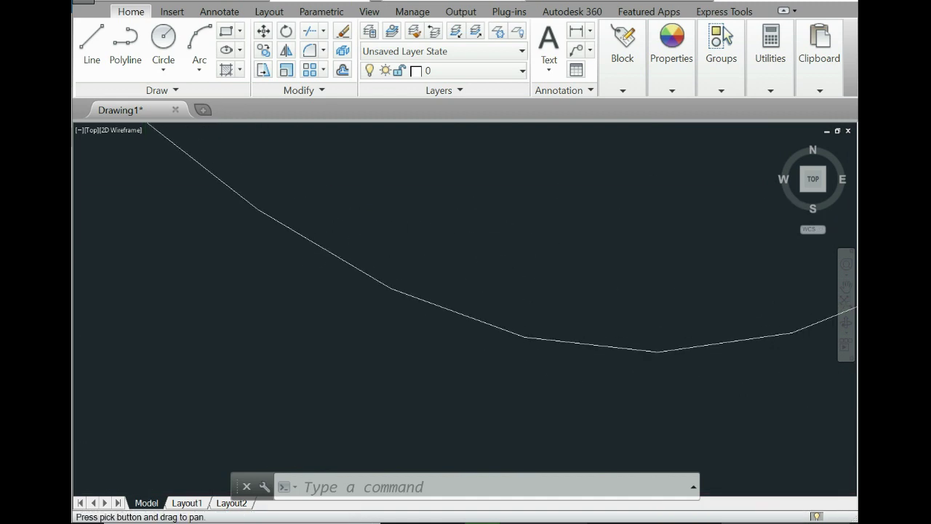
pyautogui.moveTo(400, 272); pyautogui.dragTo(462, 353, button='middle')
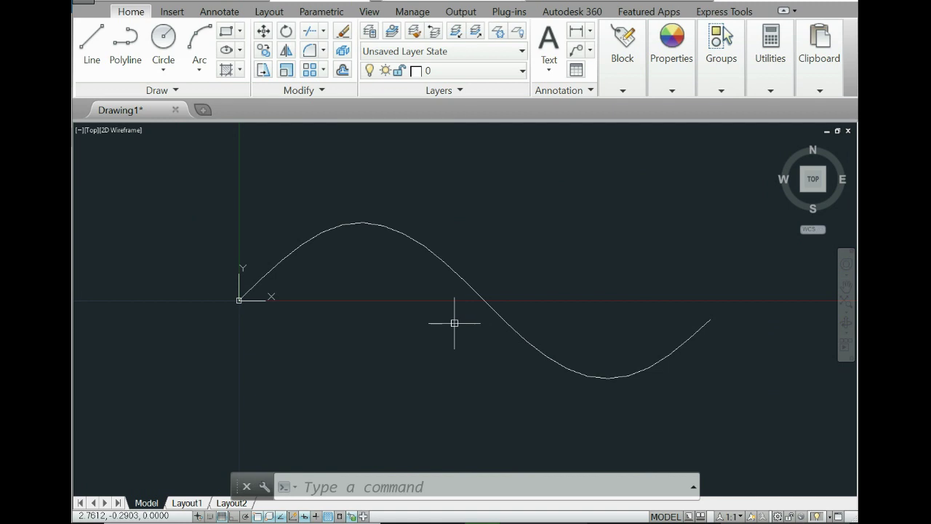